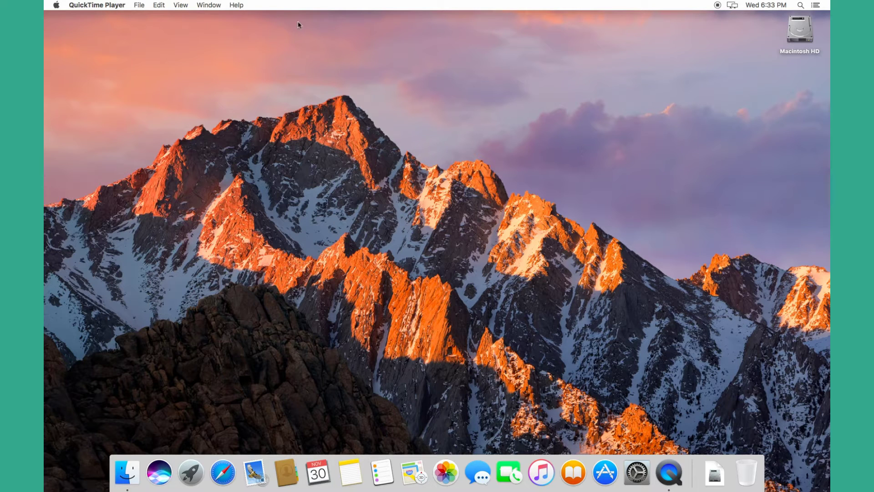
Check the Mac's macOS version, then open Printers & Scanners in System Preferences
{"action": "left_click", "coordinate": [57, 7]}
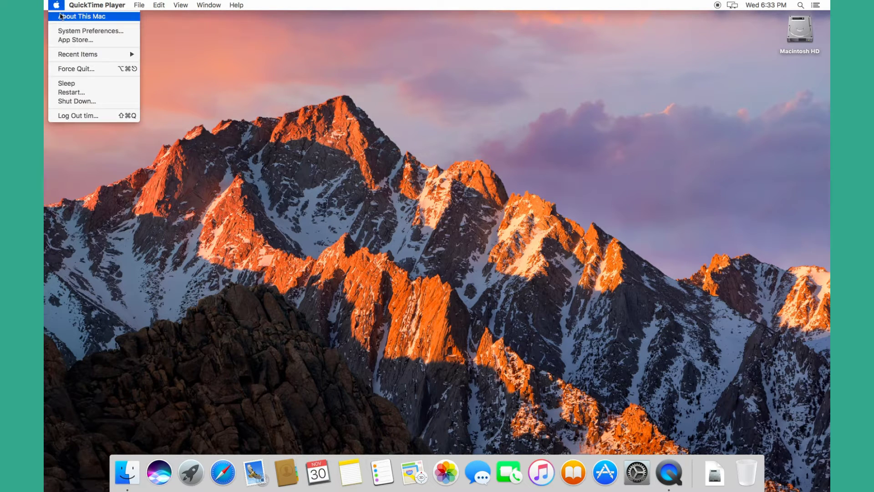
{"action": "left_click", "coordinate": [61, 16]}
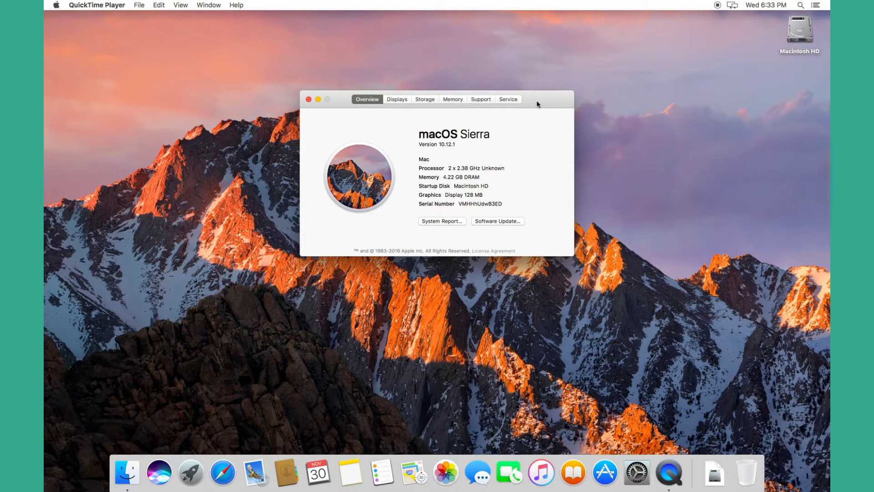
{"action": "left_click", "coordinate": [309, 100]}
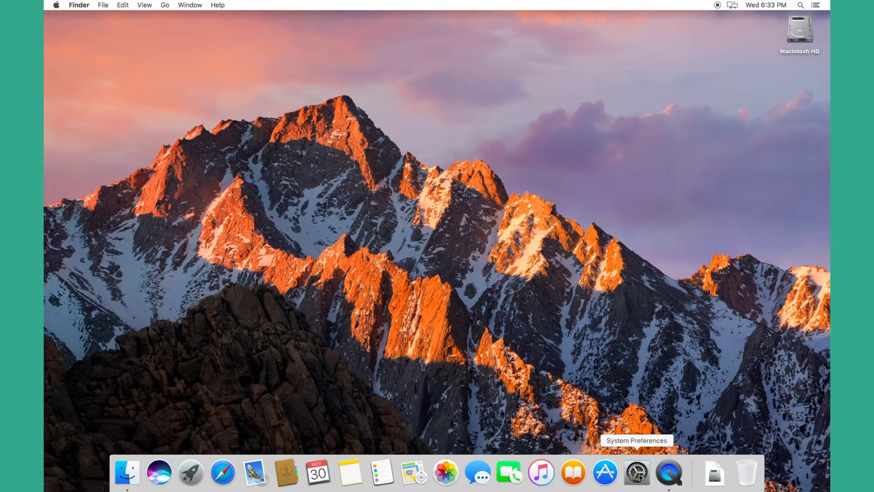
{"action": "left_click", "coordinate": [636, 473]}
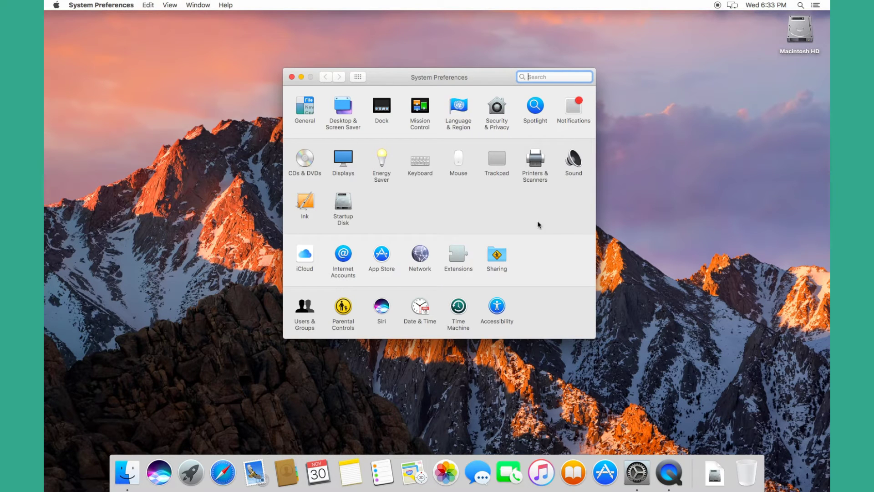
{"action": "left_click", "coordinate": [537, 160]}
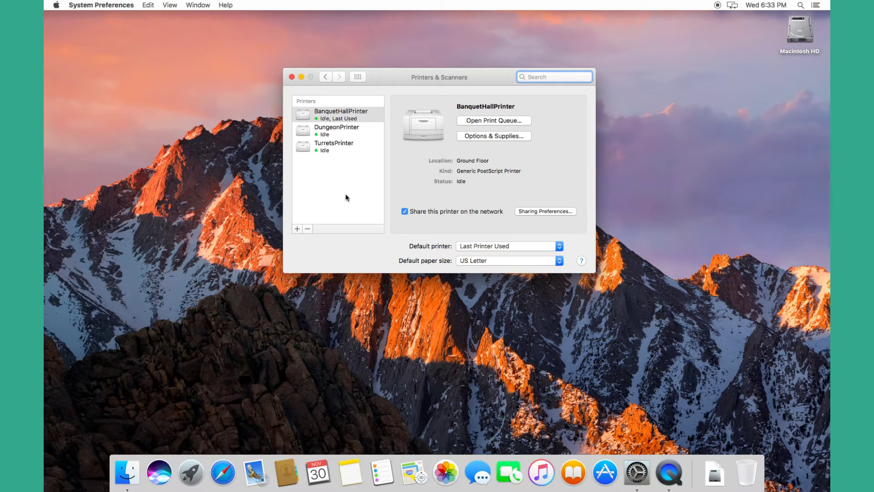
Start adding an IP printer at 10.1.10.101 using the HP Jetdirect - Socket protocol
{"action": "left_click", "coordinate": [297, 229]}
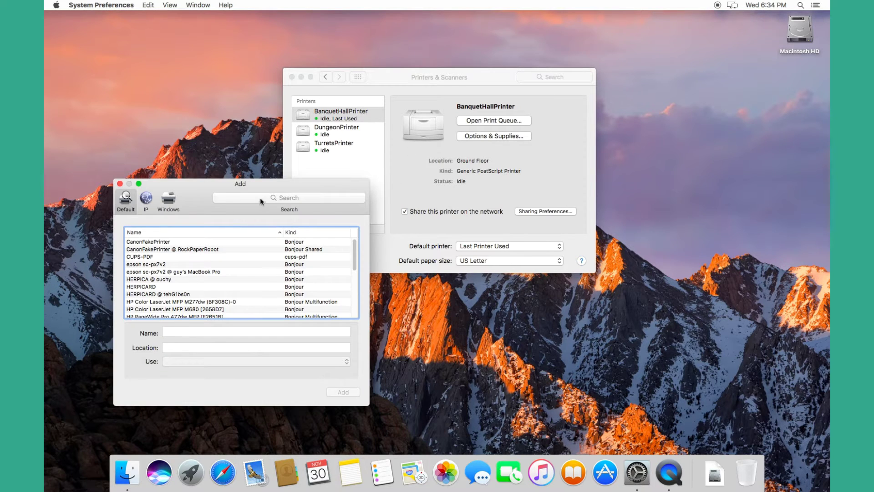
{"action": "left_click_drag", "start_coordinate": [273, 190], "coordinate": [511, 138]}
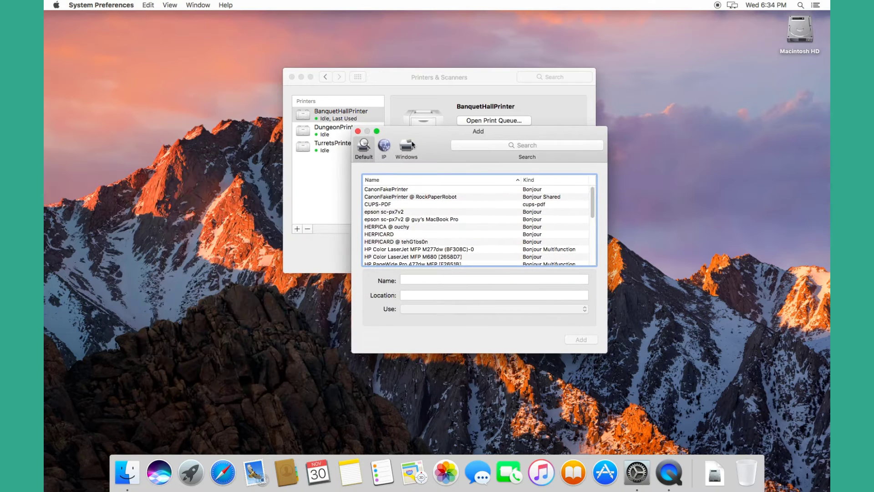
{"action": "left_click", "coordinate": [384, 147]}
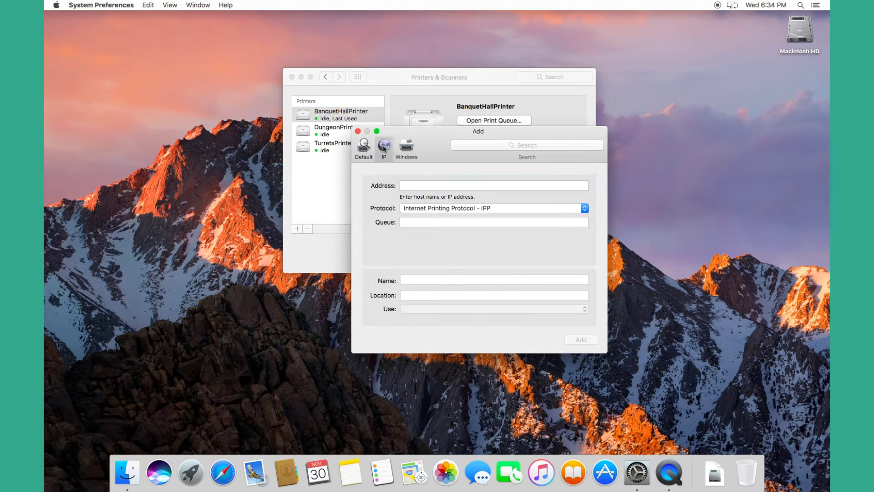
{"action": "left_click", "coordinate": [414, 185]}
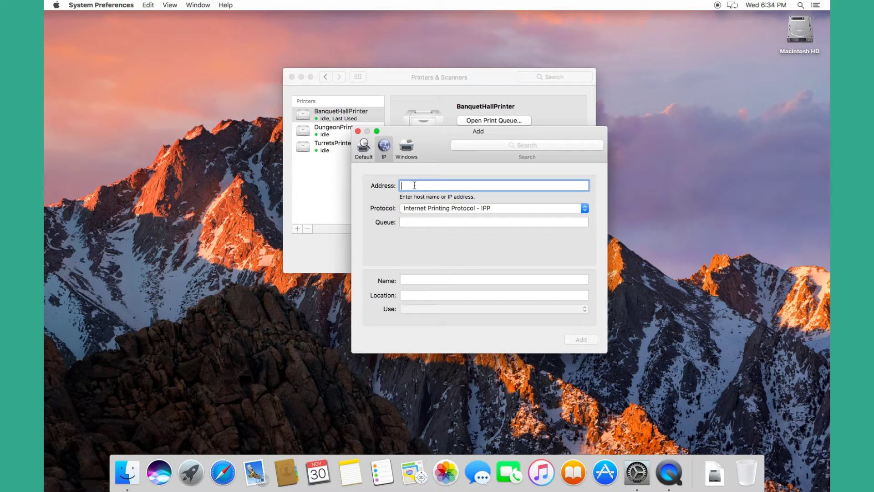
{"action": "type", "text": "10."}
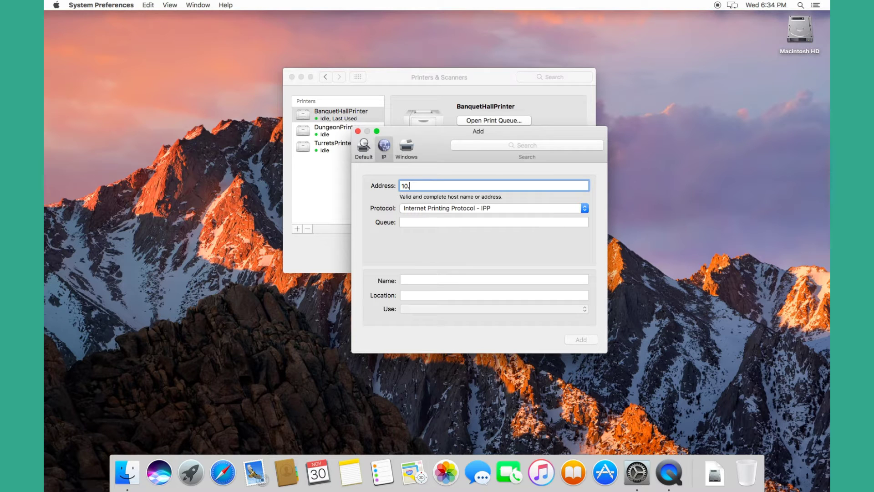
{"action": "type", "text": "1"}
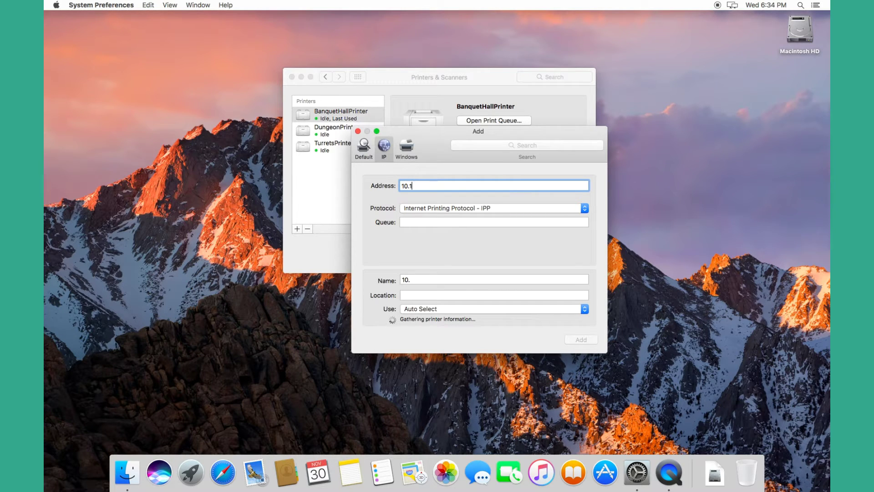
{"action": "type", "text": ".10.101"}
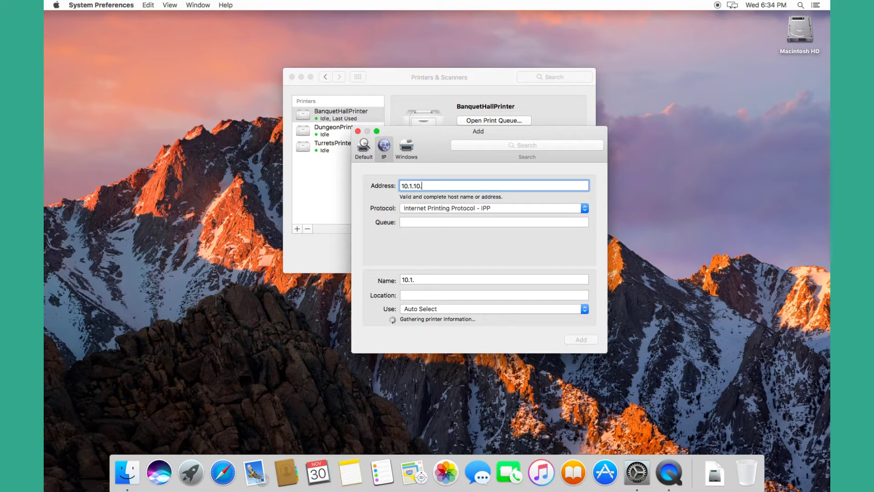
{"action": "left_click", "coordinate": [508, 210]}
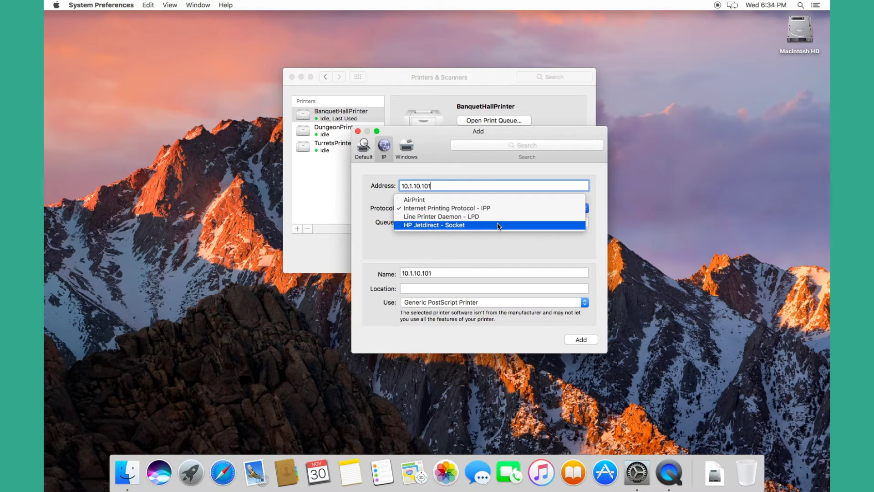
{"action": "left_click", "coordinate": [498, 225]}
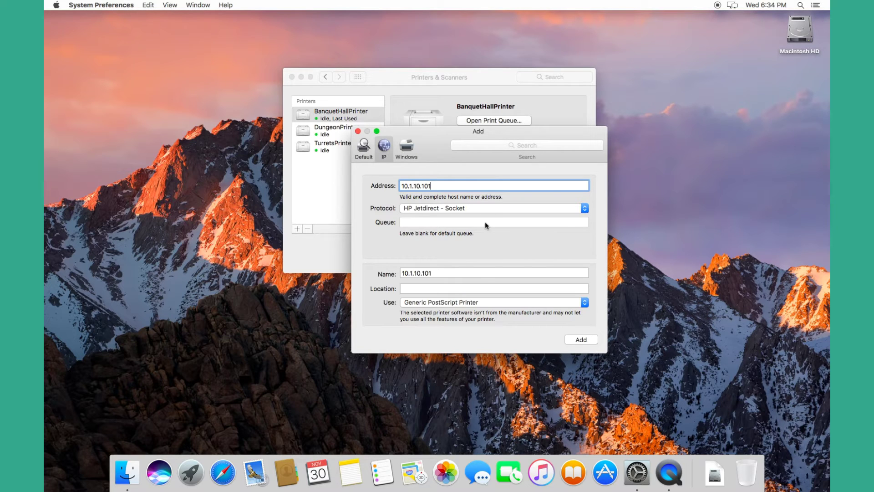
Name the printer DrawbridgePrinter and set its location to Castle Front
{"action": "left_click", "coordinate": [472, 273]}
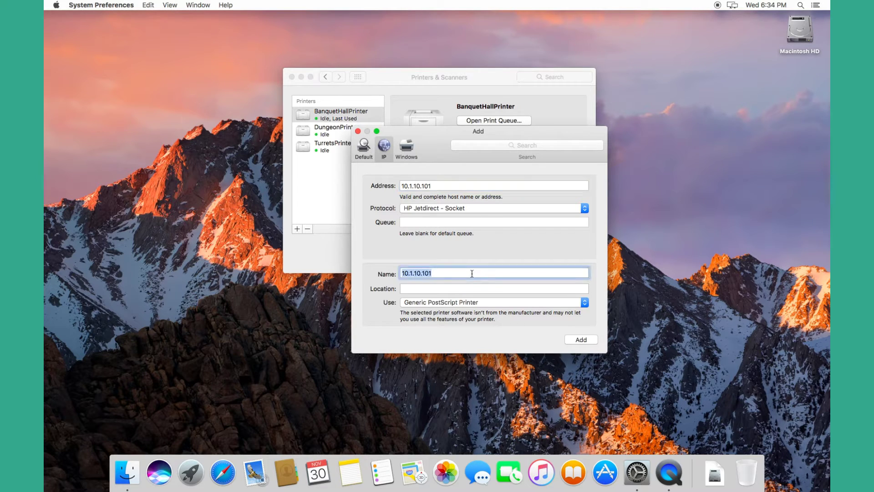
{"action": "type", "text": "Dr"}
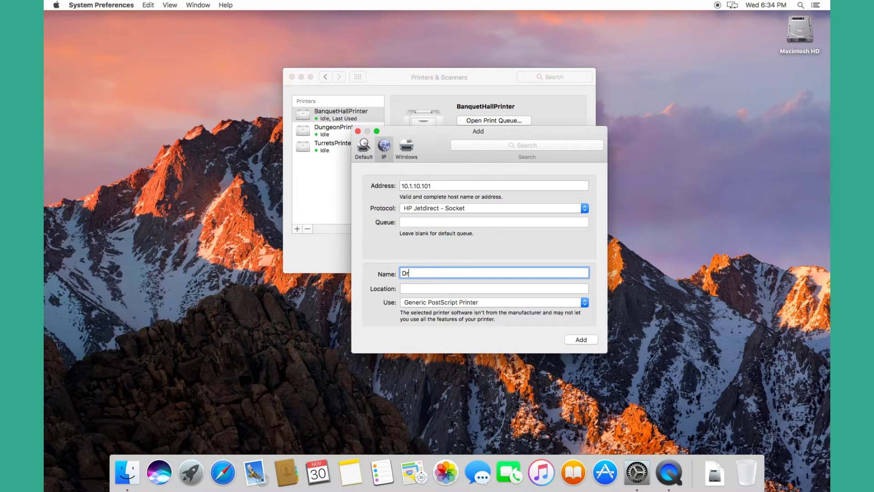
{"action": "type", "text": "awbrig"}
{"action": "type", "text": "ge"}
{"action": "type", "text": "Printer"}
{"action": "left_click", "coordinate": [477, 287]}
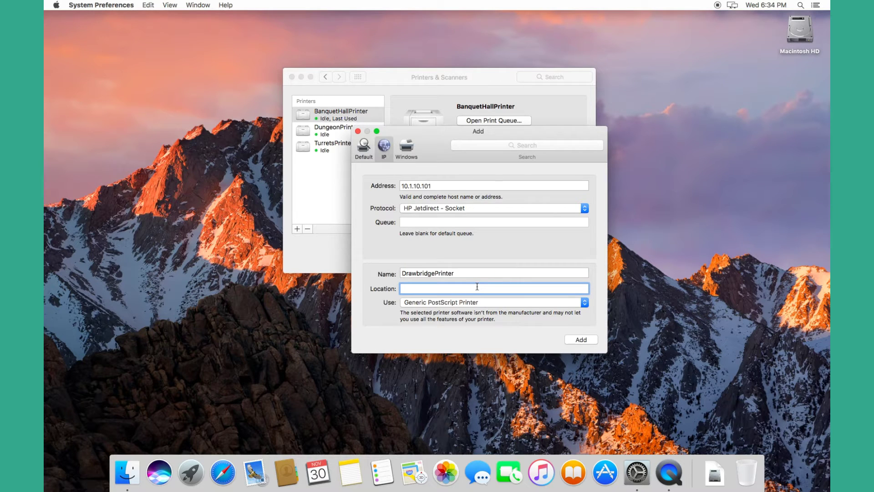
{"action": "type", "text": "Castle Front"}
Add DrawbridgePrinter with the Duplex Printing Unit marked installed, then enable network sharing
{"action": "left_click", "coordinate": [580, 340]}
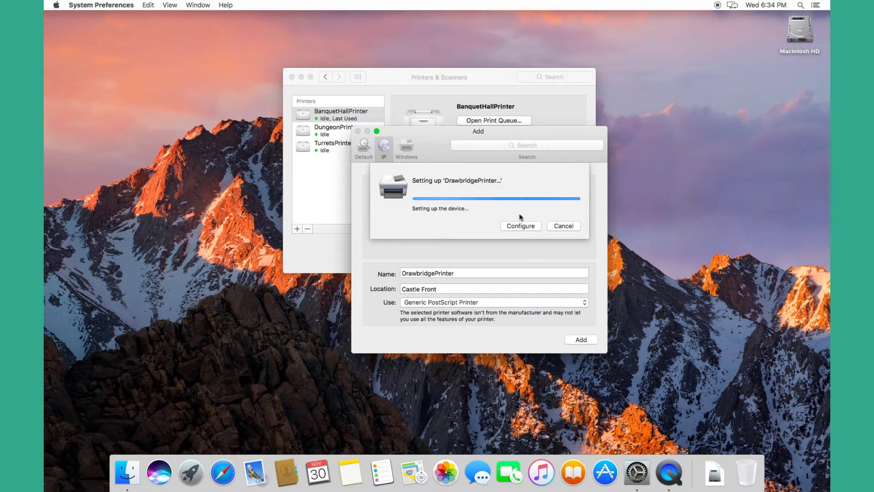
{"action": "left_click", "coordinate": [522, 227]}
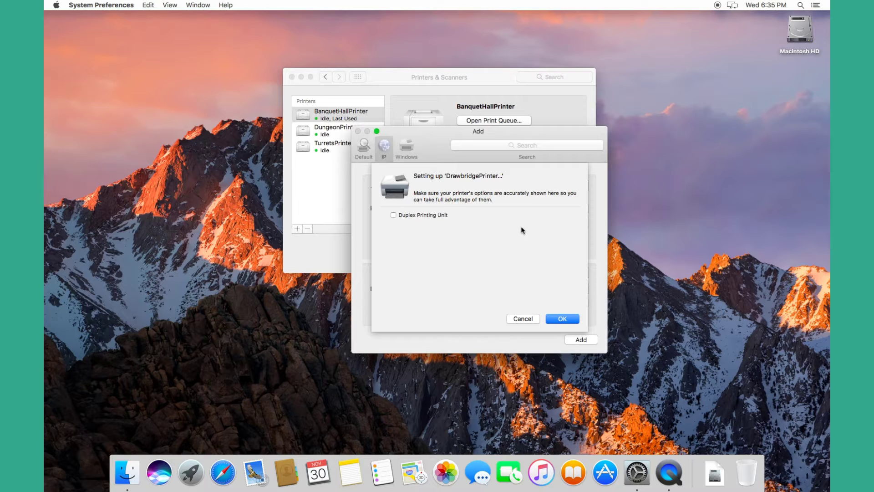
{"action": "left_click", "coordinate": [407, 218]}
{"action": "left_click", "coordinate": [557, 319]}
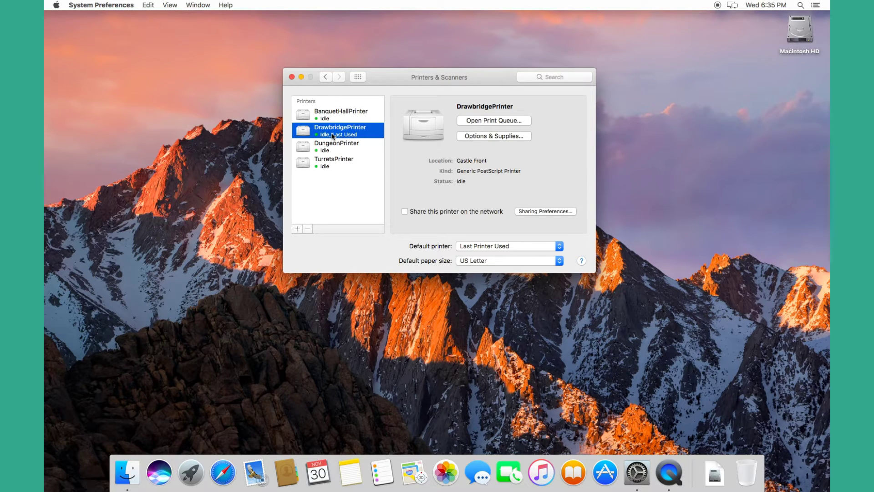
{"action": "left_click", "coordinate": [405, 211]}
Open papercut.com in Safari
{"action": "left_click", "coordinate": [222, 473]}
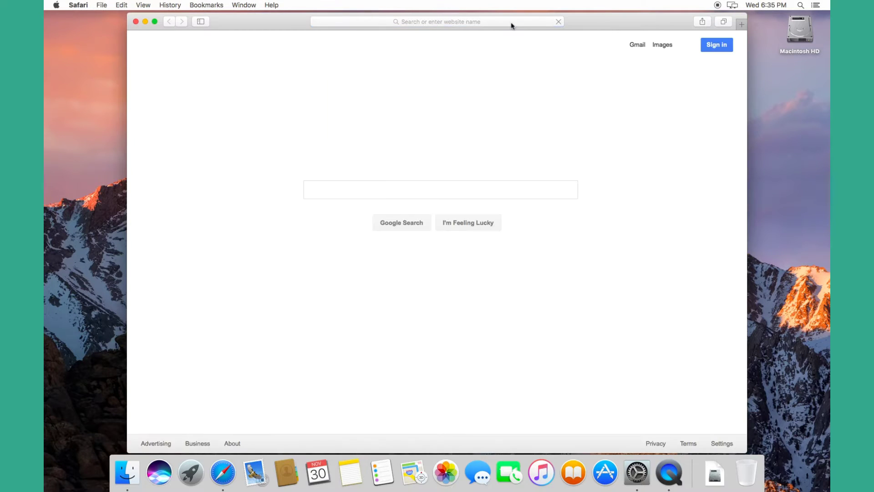
{"action": "left_click", "coordinate": [470, 22]}
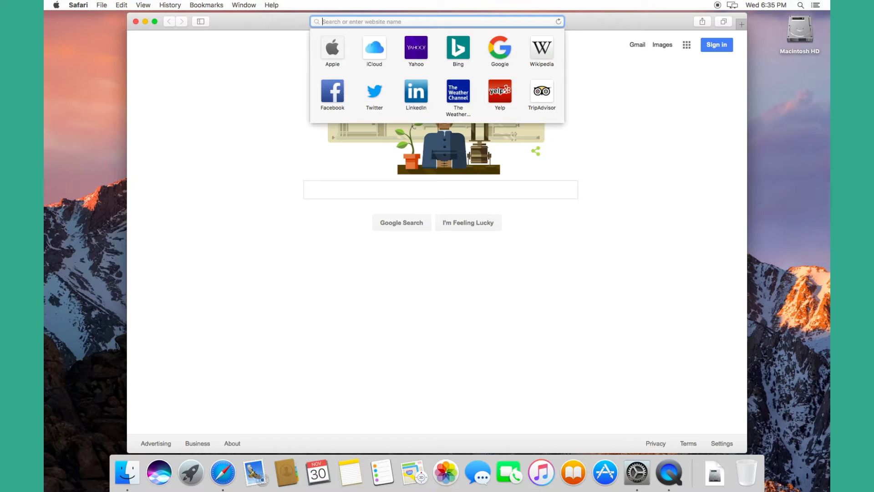
{"action": "type", "text": "papercut.com"}
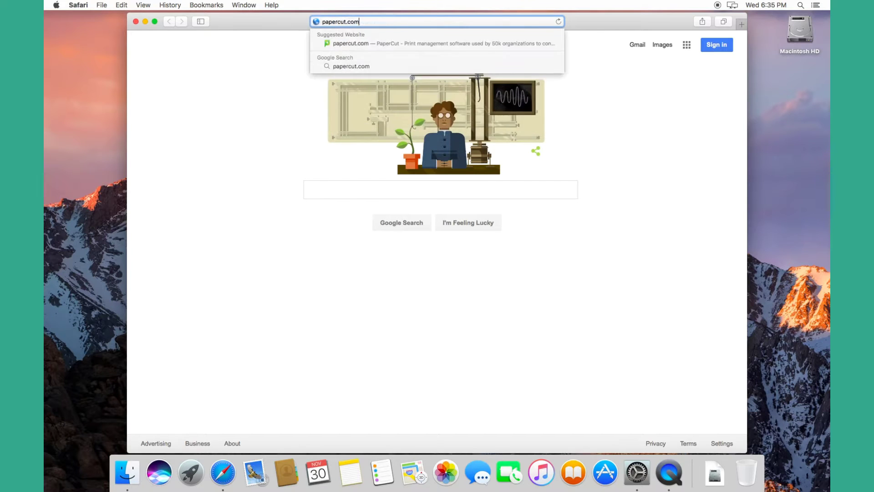
{"action": "key", "text": "Return"}
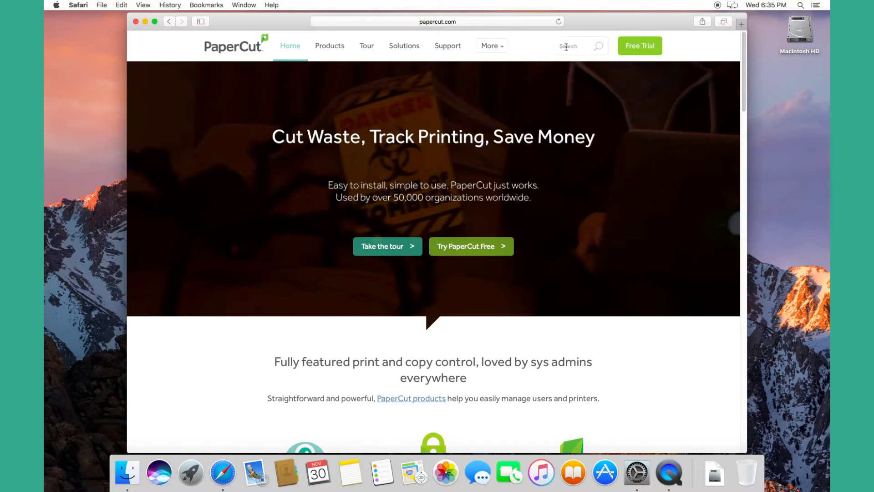
Search the PaperCut site for 'mac hosted print queue'
{"action": "left_click", "coordinate": [556, 45]}
{"action": "type", "text": "m"}
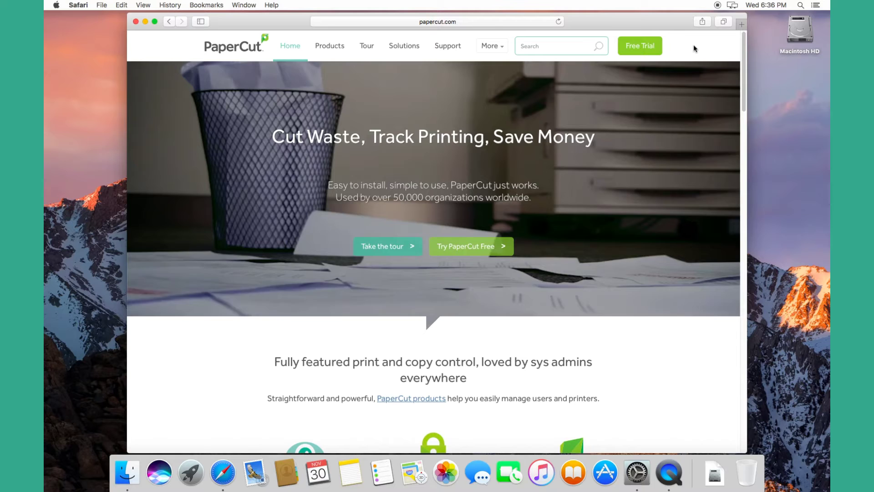
{"action": "type", "text": "ac hosted print"}
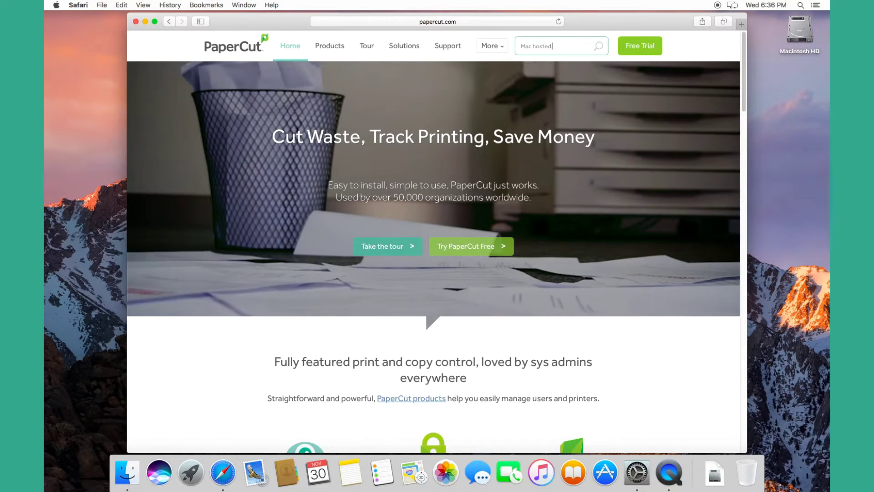
{"action": "type", "text": " queue"}
{"action": "key", "text": "Return"}
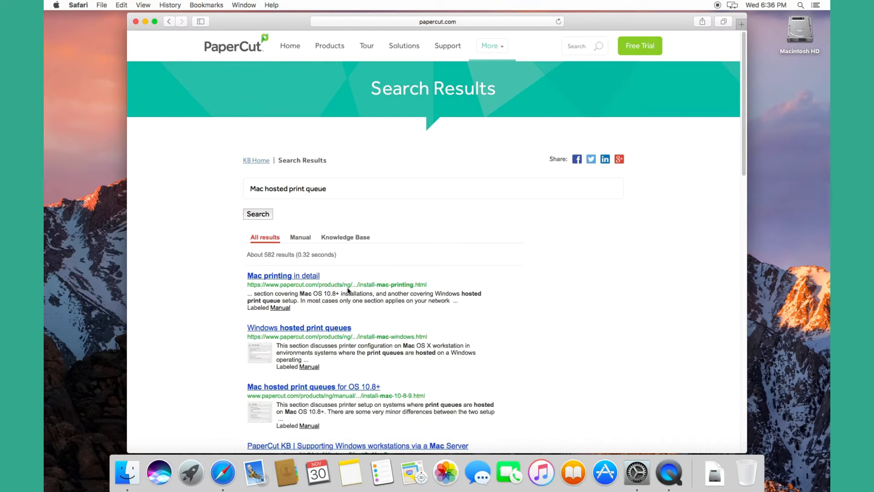
Open the 'Mac hosted print queues for OS 10.8+' article and scroll down to troubleshooting
{"action": "left_click", "coordinate": [332, 387]}
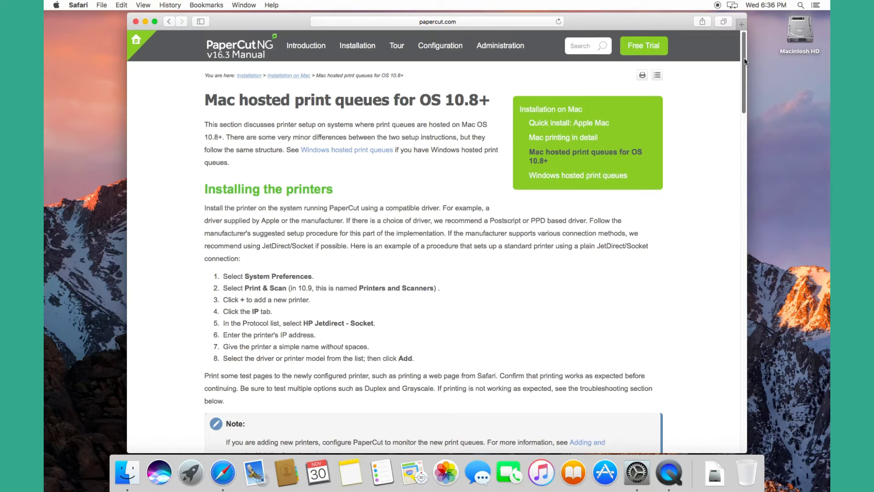
{"action": "left_click_drag", "start_coordinate": [744, 57], "coordinate": [743, 102]}
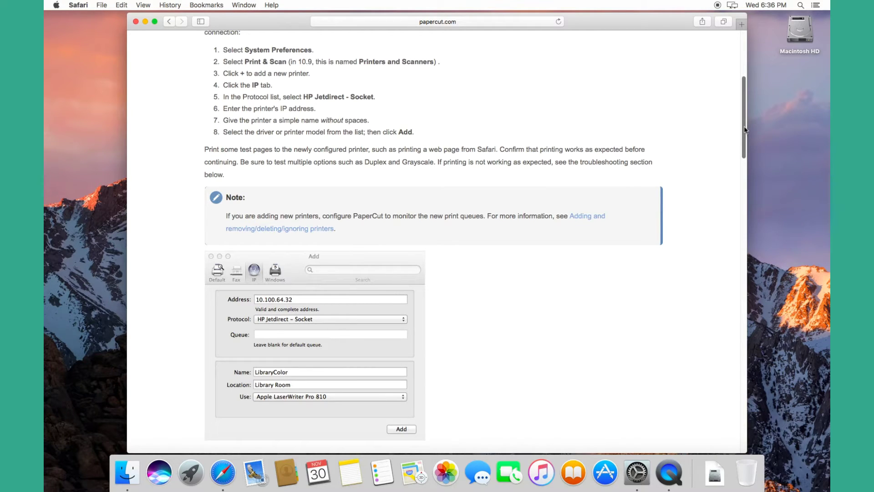
{"action": "left_click_drag", "start_coordinate": [744, 130], "coordinate": [744, 288]}
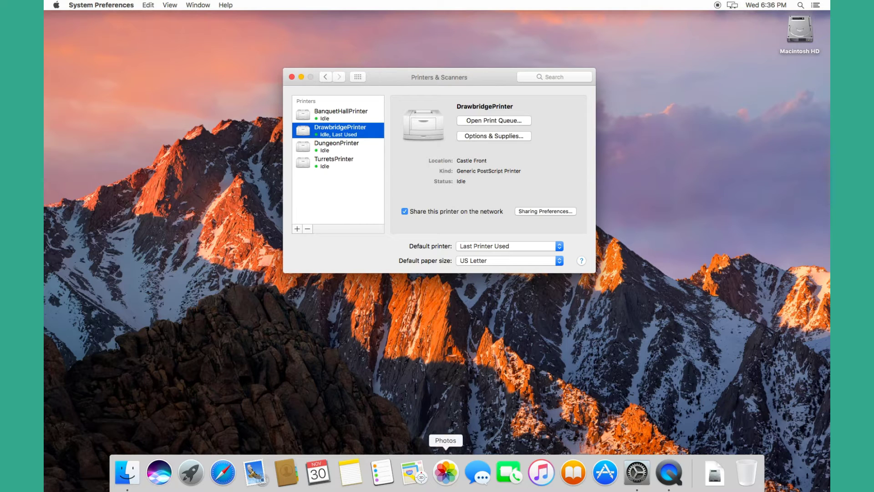
Get the PaperCut NG free trial for OS X from papercut.com, then hide Safari and check Downloads
{"action": "left_click", "coordinate": [231, 472]}
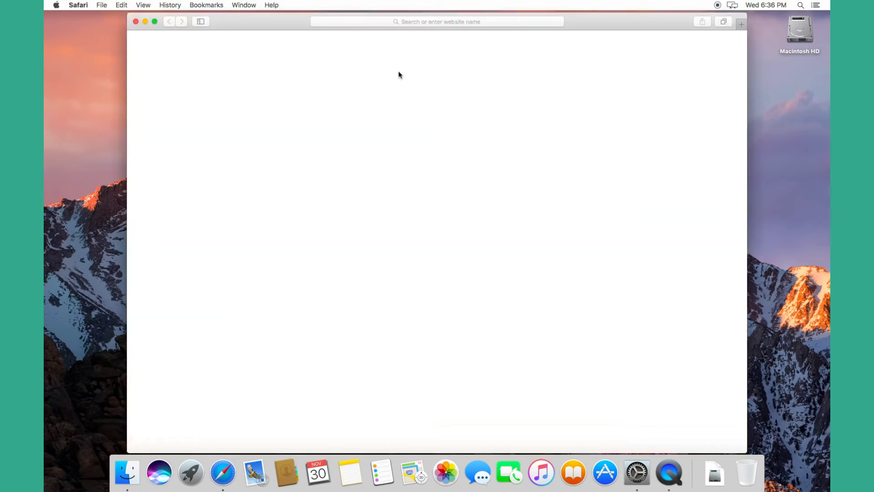
{"action": "left_click", "coordinate": [459, 23]}
{"action": "type", "text": "papercut.com"}
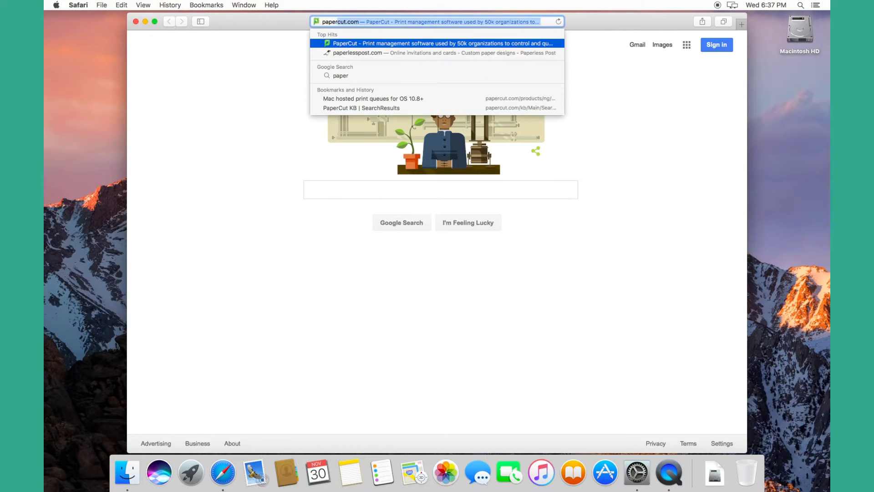
{"action": "key", "text": "Return"}
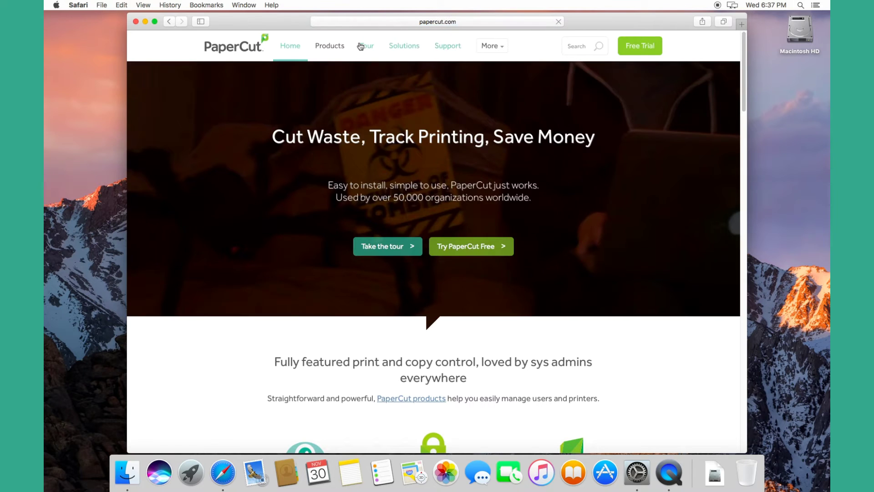
{"action": "mouse_move", "coordinate": [338, 48]}
{"action": "mouse_move", "coordinate": [338, 92]}
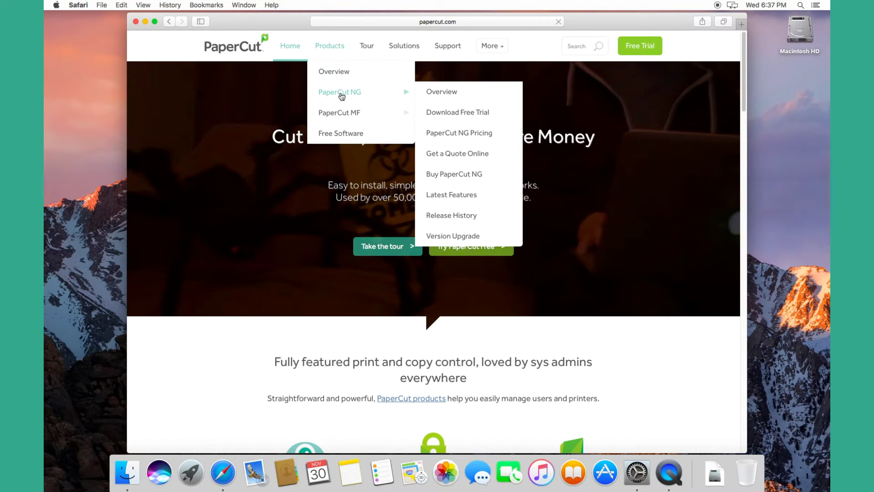
{"action": "left_click", "coordinate": [462, 117]}
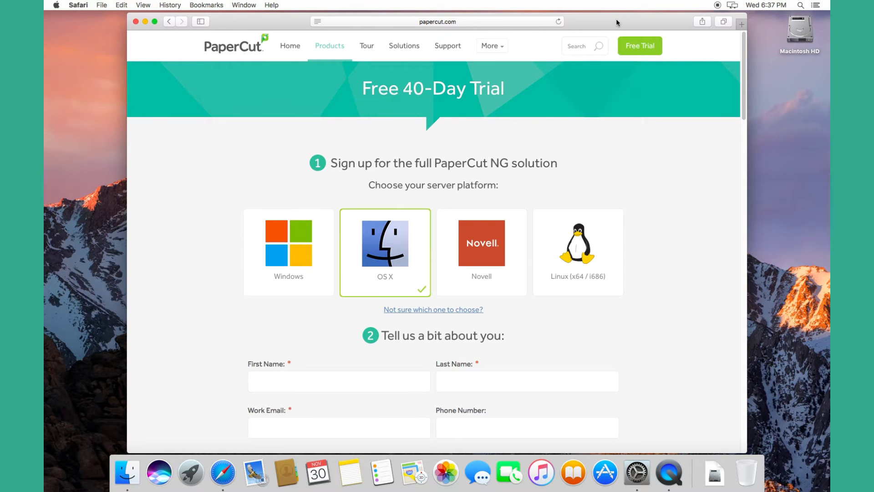
{"action": "key", "text": "super+h"}
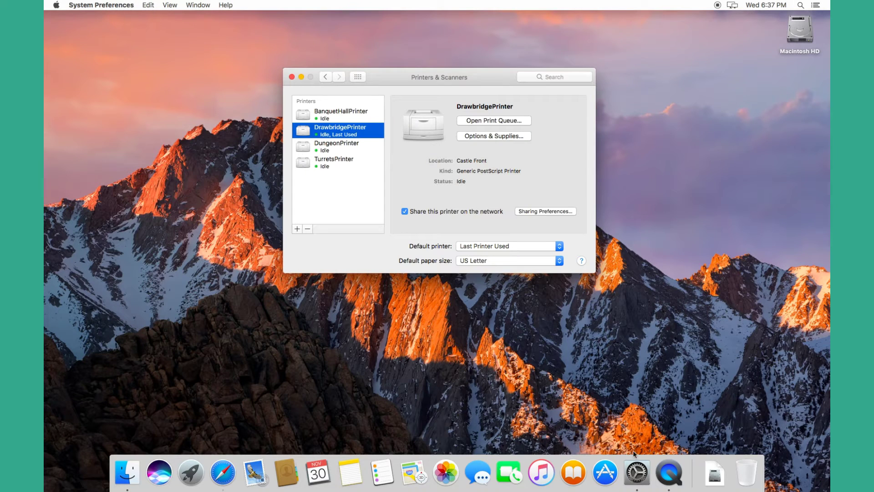
{"action": "left_click", "coordinate": [712, 475]}
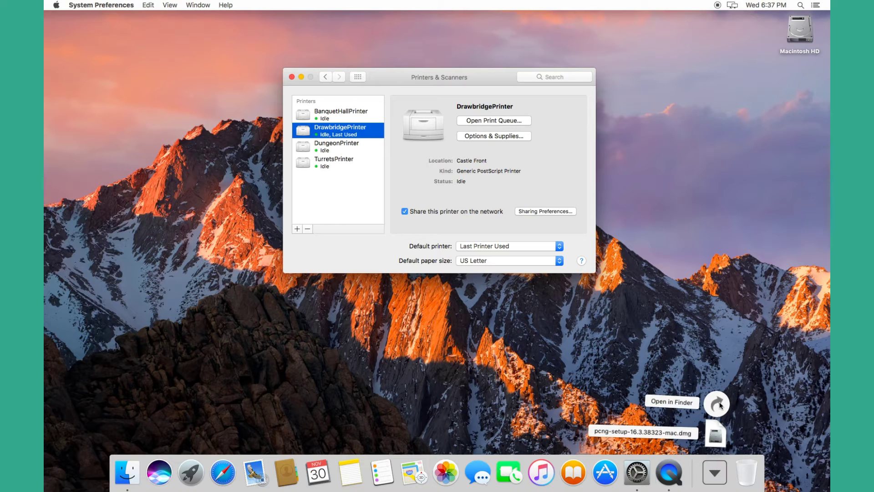
Open Downloads in Finder and mount pcng-setup-16.3.38323-mac.dmg
{"action": "left_click", "coordinate": [718, 403]}
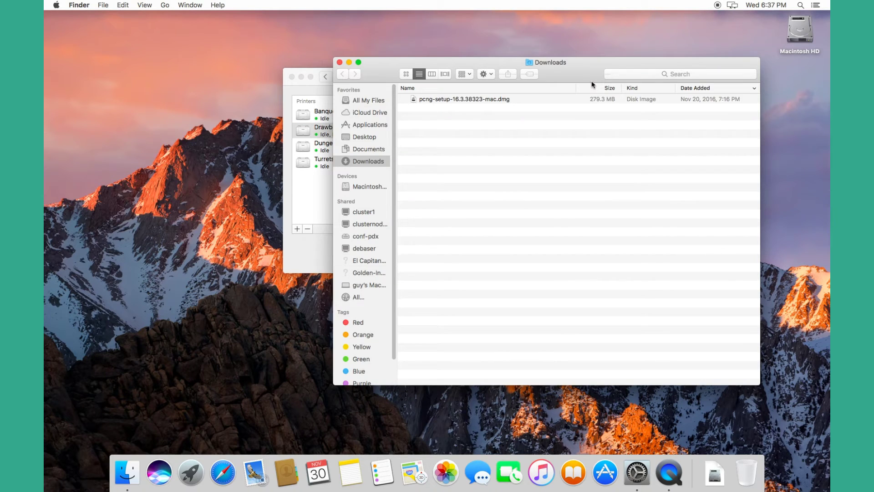
{"action": "left_click_drag", "start_coordinate": [588, 71], "coordinate": [637, 111]}
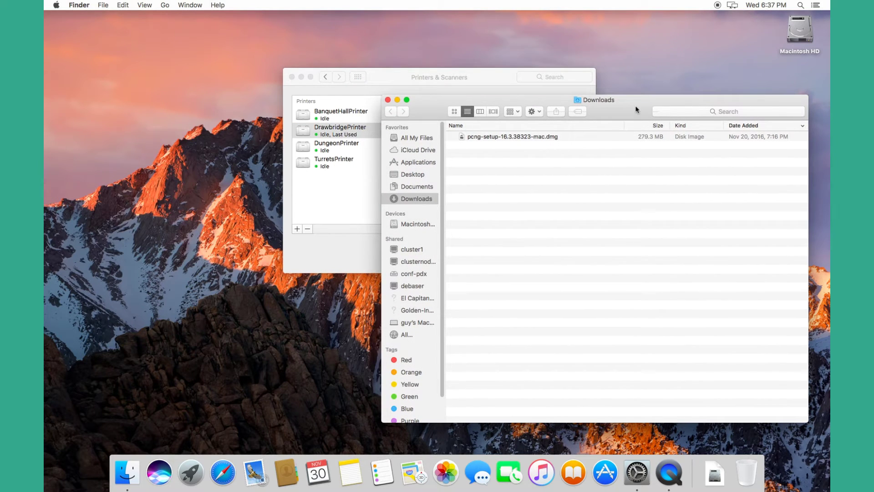
{"action": "left_click", "coordinate": [482, 137]}
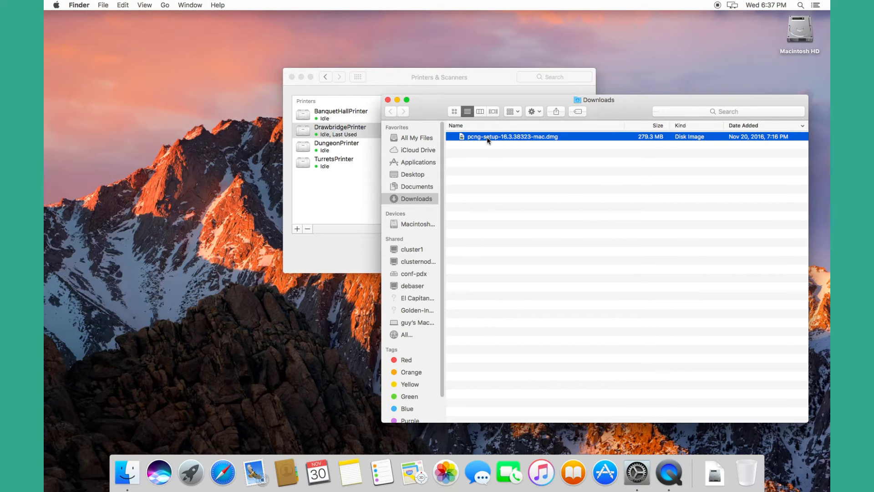
{"action": "double_click", "coordinate": [487, 138]}
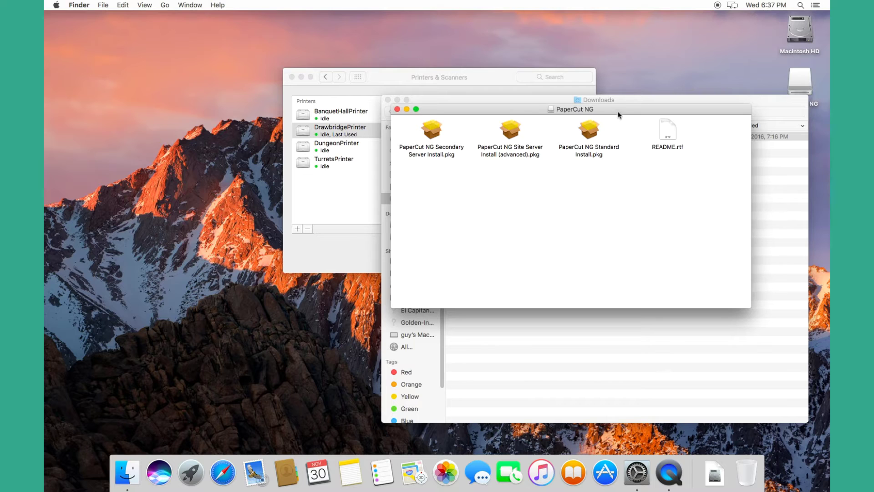
Launch PaperCut NG Standard Install.pkg from the mounted disk image
{"action": "left_click_drag", "start_coordinate": [618, 113], "coordinate": [686, 156]}
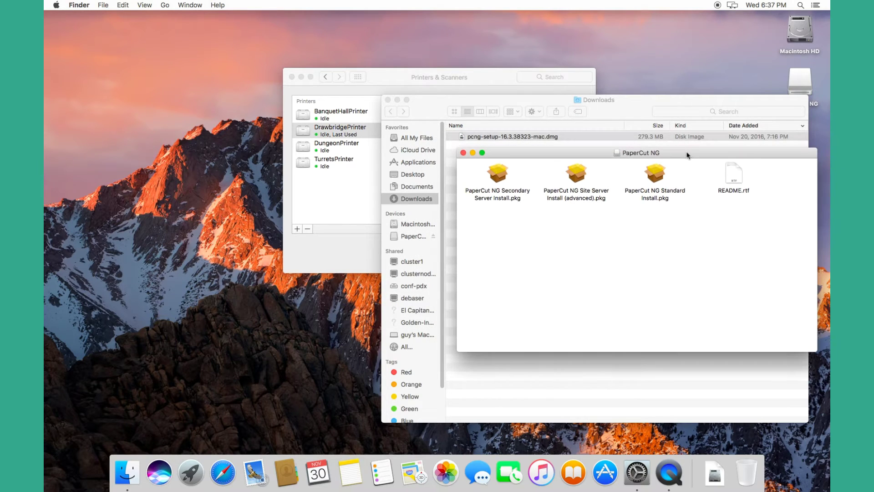
{"action": "left_click", "coordinate": [658, 179]}
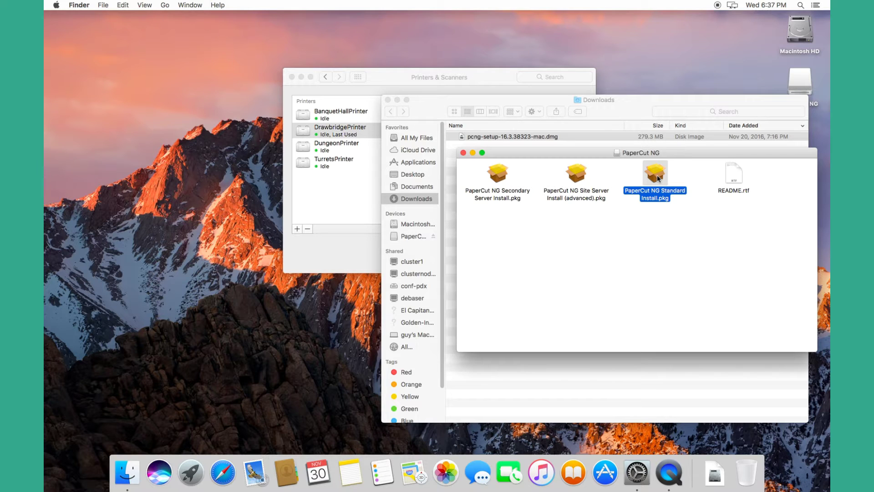
{"action": "double_click", "coordinate": [658, 178]}
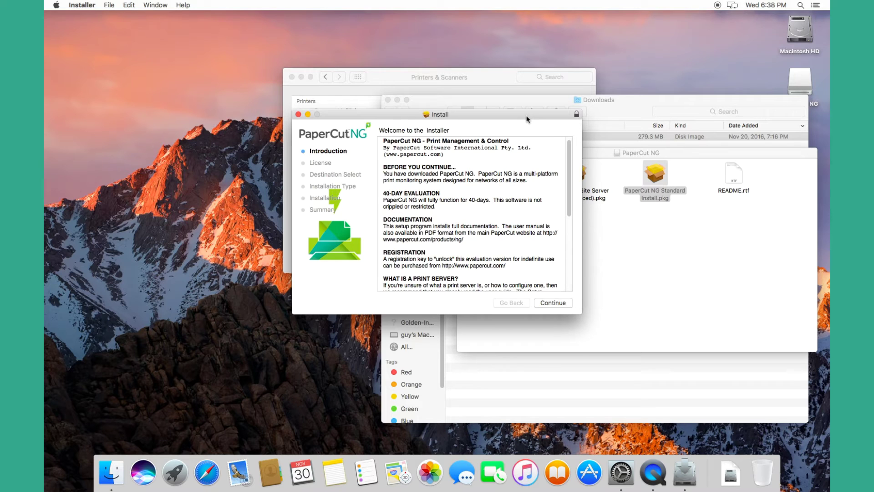
Advance through the PaperCut NG installer introduction and agree to the licence terms
{"action": "left_click_drag", "start_coordinate": [497, 77], "coordinate": [284, 75]}
{"action": "left_click", "coordinate": [492, 118]}
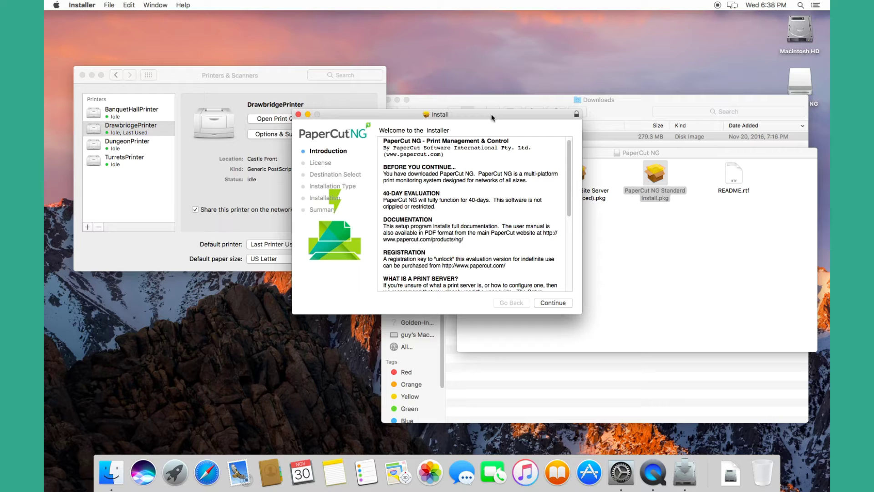
{"action": "left_click", "coordinate": [552, 303]}
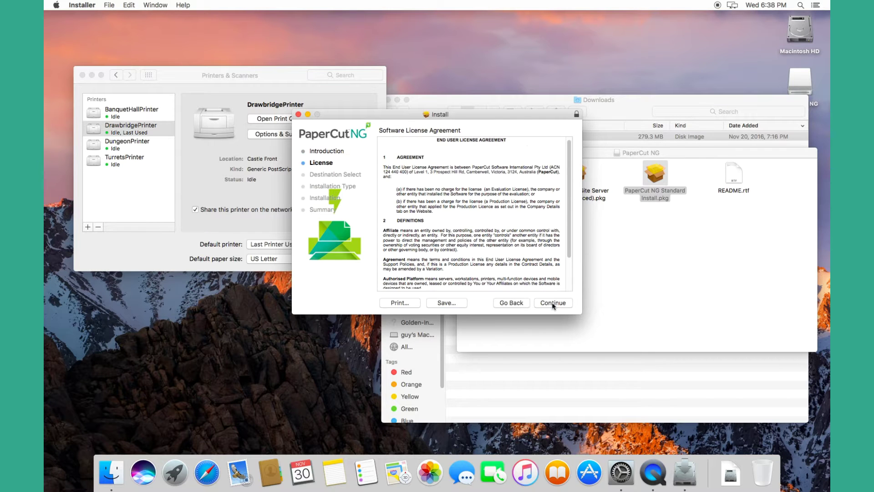
{"action": "scroll", "coordinate": [524, 237], "scroll_direction": "down", "scroll_amount": 10}
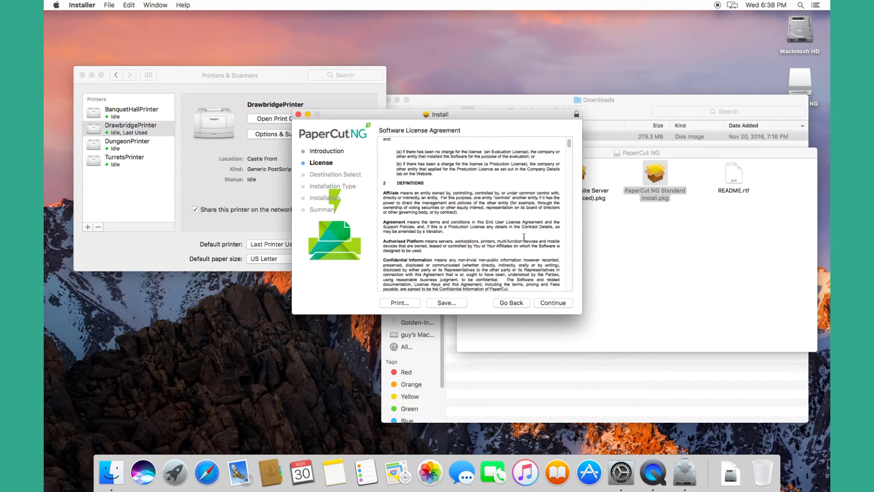
{"action": "left_click", "coordinate": [552, 303]}
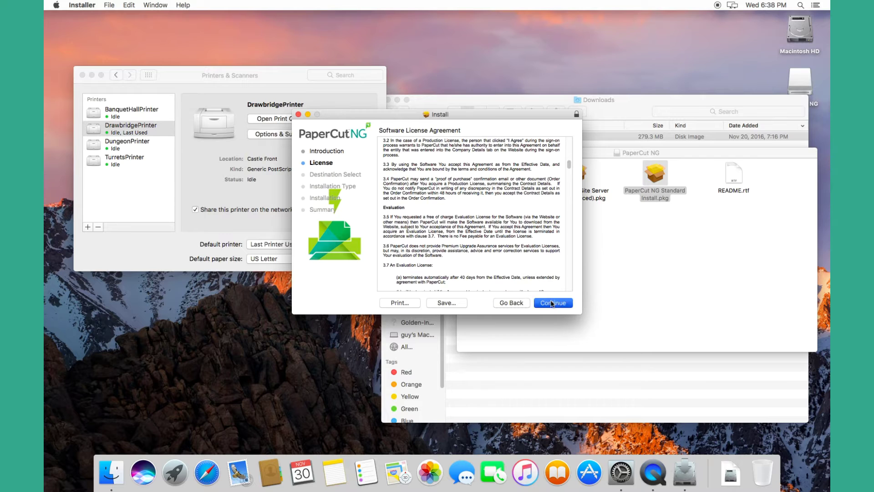
{"action": "left_click", "coordinate": [528, 190]}
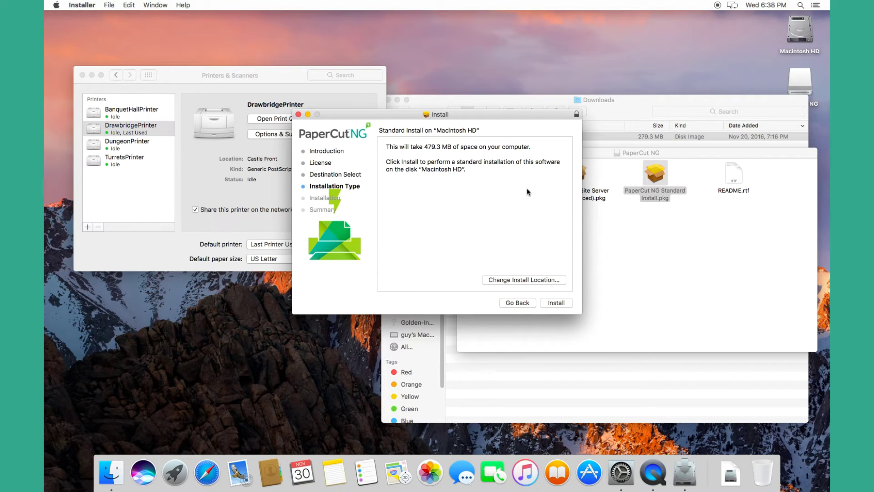
Start the standard install on Macintosh HD, authorising it with the admin password
{"action": "left_click", "coordinate": [555, 303]}
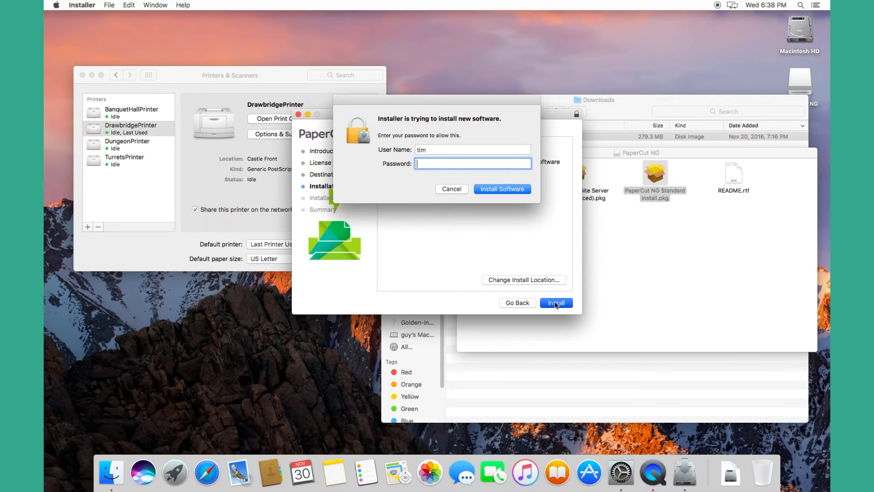
{"action": "type", "text": "••••••••"}
{"action": "left_click", "coordinate": [520, 191]}
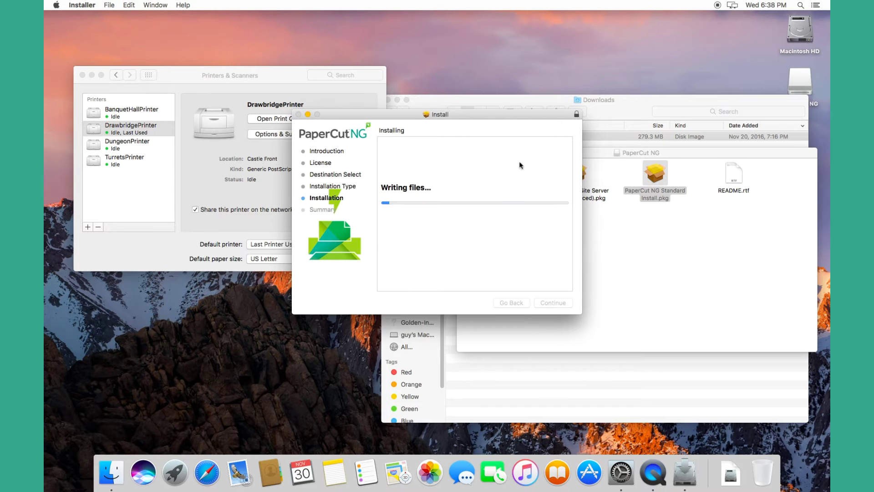
{"action": "left_click_drag", "start_coordinate": [513, 114], "coordinate": [281, 197]}
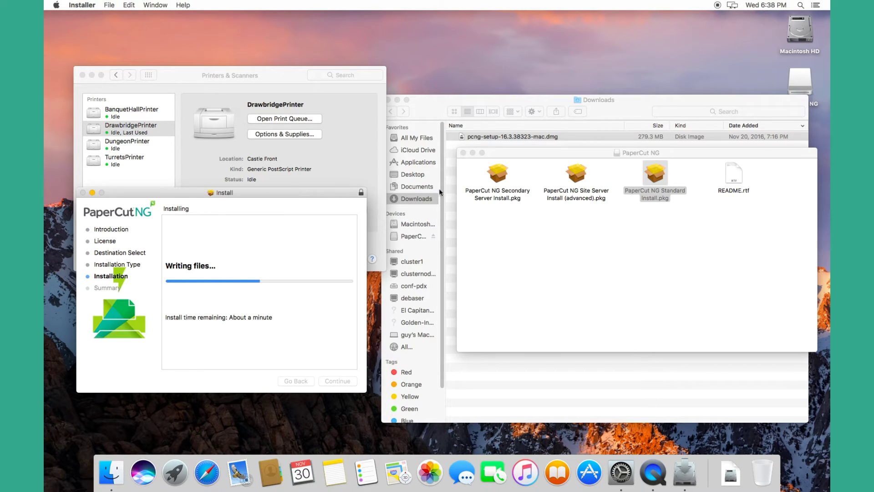
Look over the PaperCut NG disk's install packages, then close the disk window while installation finishes
{"action": "left_click", "coordinate": [652, 250]}
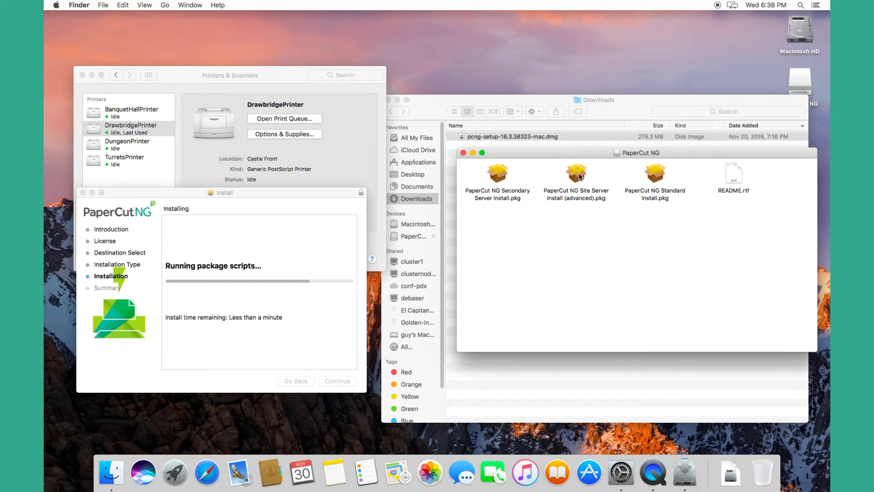
{"action": "left_click", "coordinate": [580, 177]}
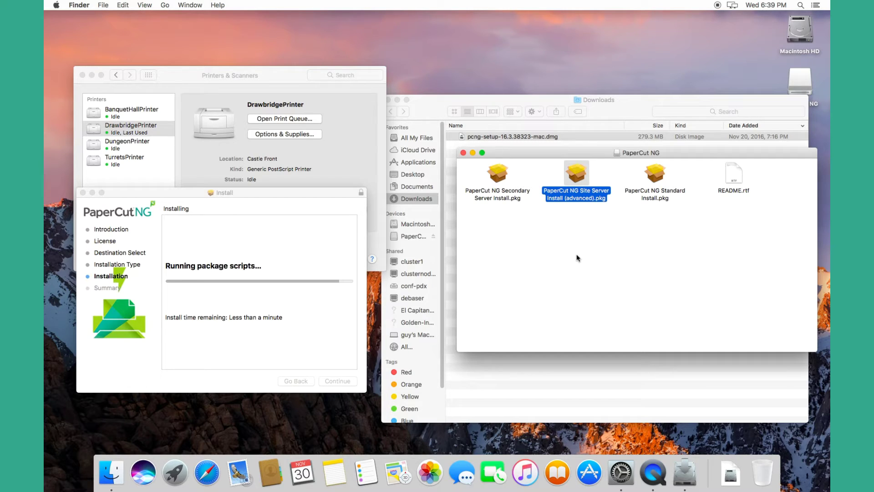
{"action": "key", "text": "Left"}
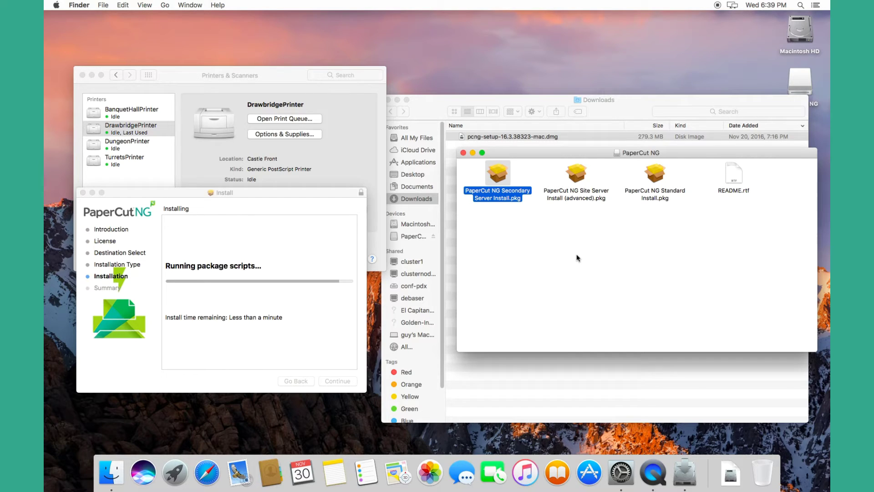
{"action": "left_click", "coordinate": [654, 176]}
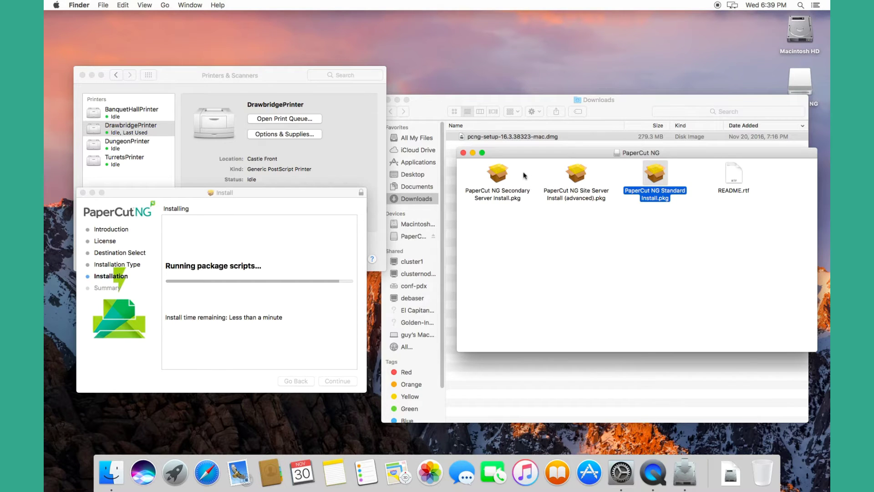
{"action": "left_click", "coordinate": [462, 152]}
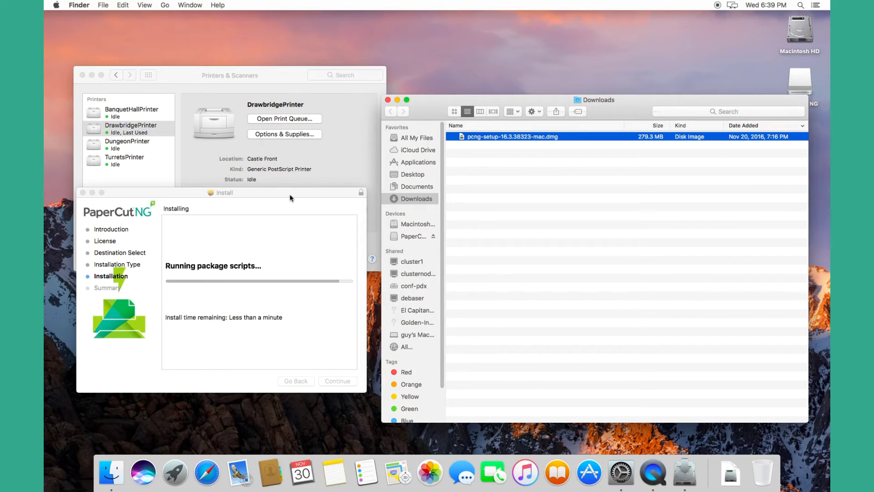
{"action": "left_click_drag", "start_coordinate": [291, 196], "coordinate": [299, 197]}
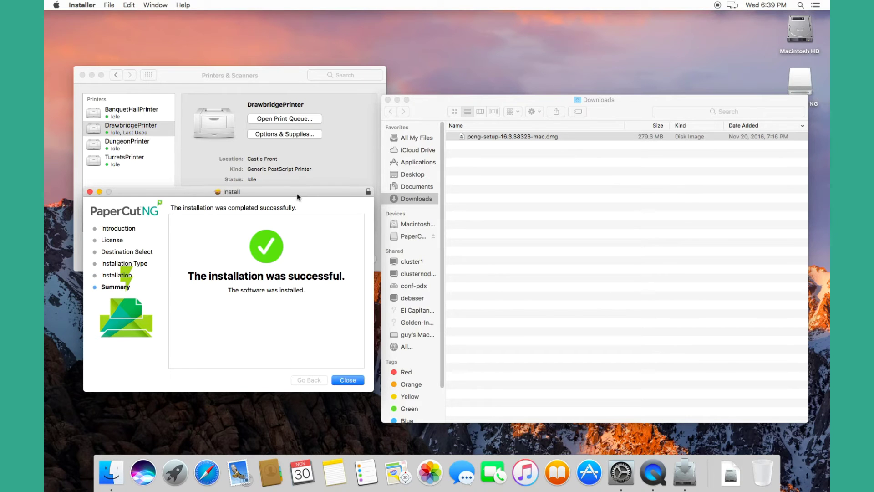
Close the finished PaperCut NG installer, keeping the installer file
{"action": "left_click", "coordinate": [342, 380]}
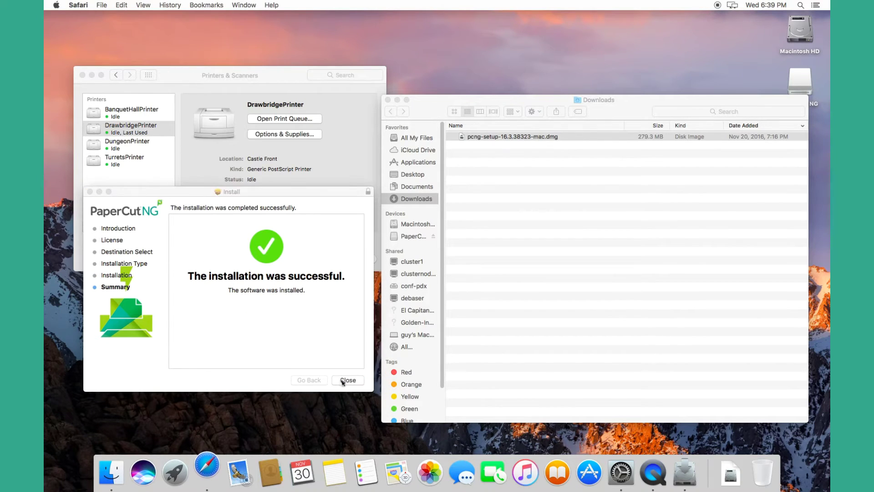
{"action": "left_click", "coordinate": [105, 368]}
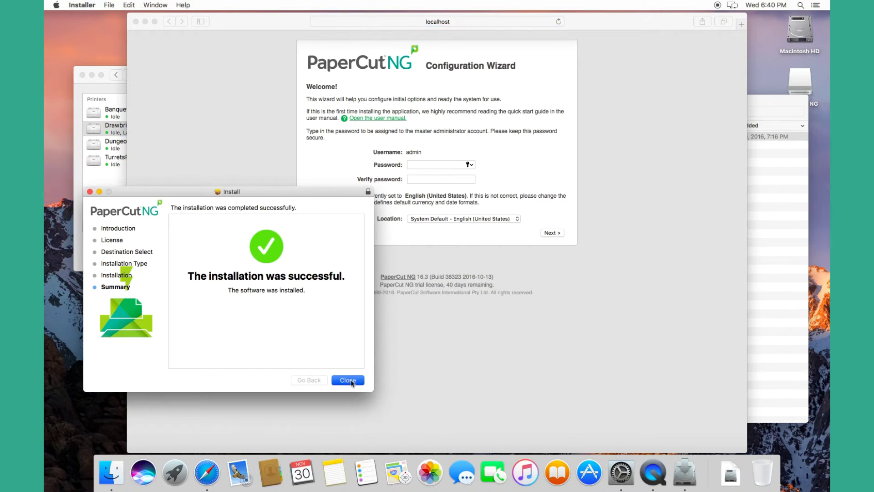
{"action": "left_click", "coordinate": [351, 383]}
{"action": "left_click", "coordinate": [239, 248]}
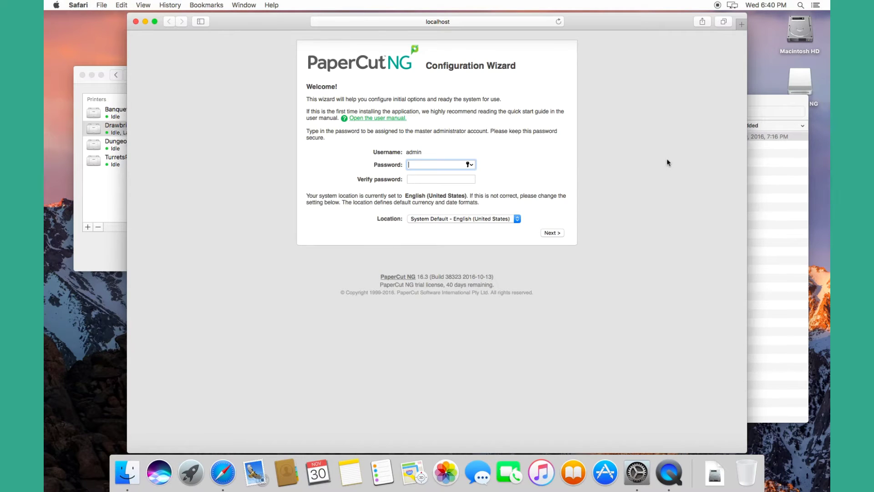
{"action": "left_click", "coordinate": [668, 163]}
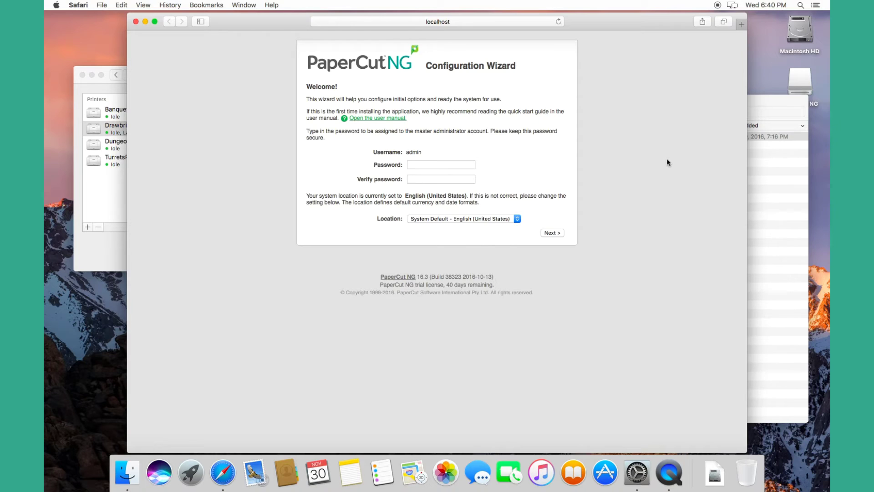
Enter and verify the admin password in the Configuration Wizard, then continue
{"action": "left_click", "coordinate": [450, 167]}
{"action": "type", "text": "********"}
{"action": "key", "text": "Tab"}
{"action": "type", "text": "********"}
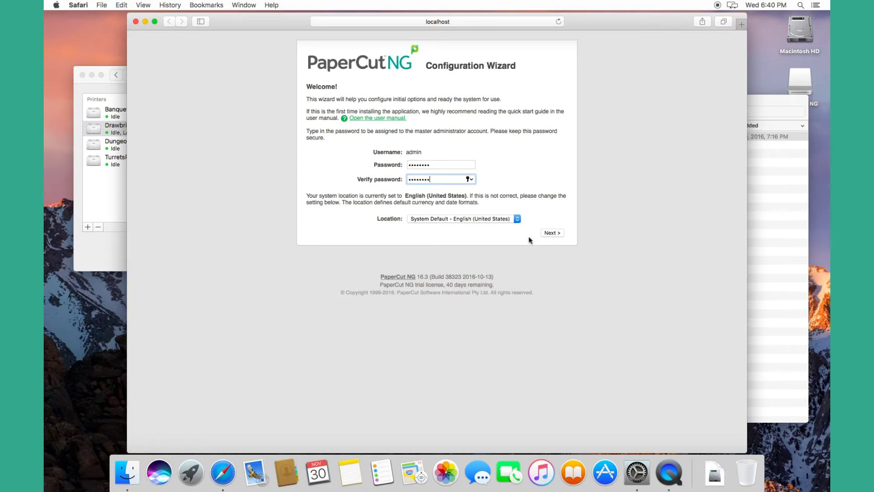
{"action": "left_click", "coordinate": [555, 232]}
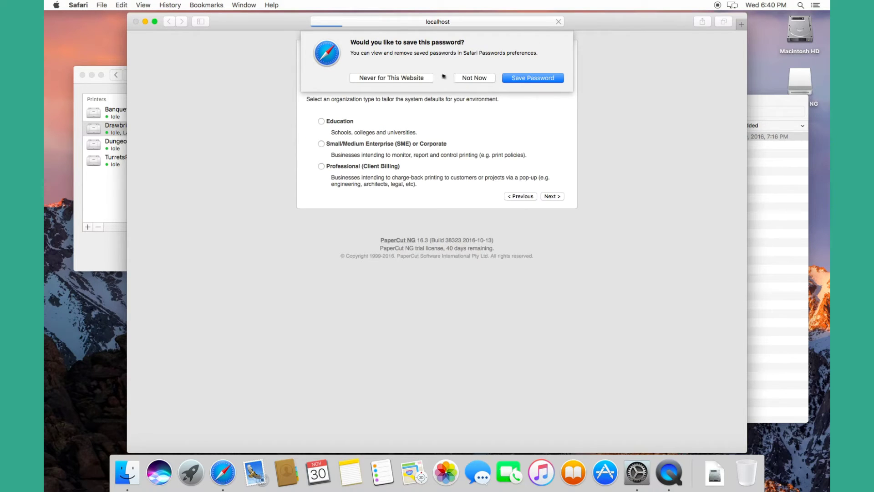
Decline Safari's offer to save the password, then pick Education as the organization type
{"action": "left_click", "coordinate": [389, 78]}
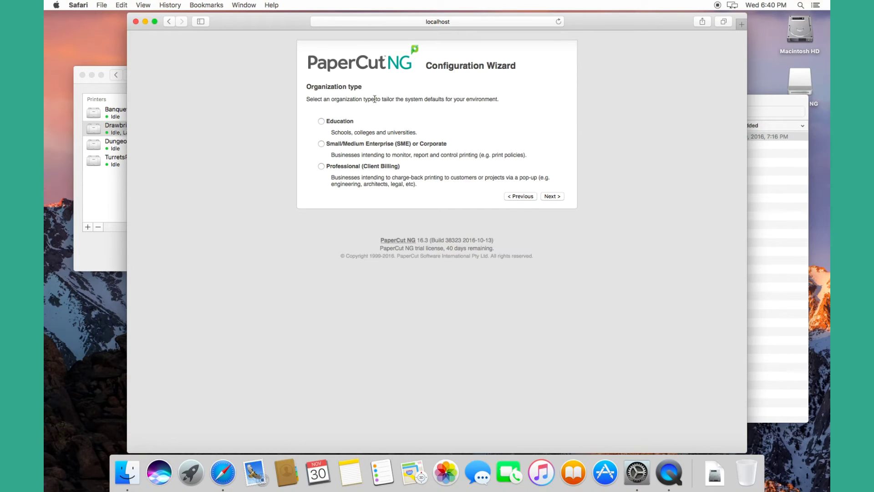
{"action": "left_click", "coordinate": [321, 122]}
Enter page costs of 0.20 colour and 0.05 grayscale, then an initial user credit of 20.00
{"action": "left_click", "coordinate": [556, 197]}
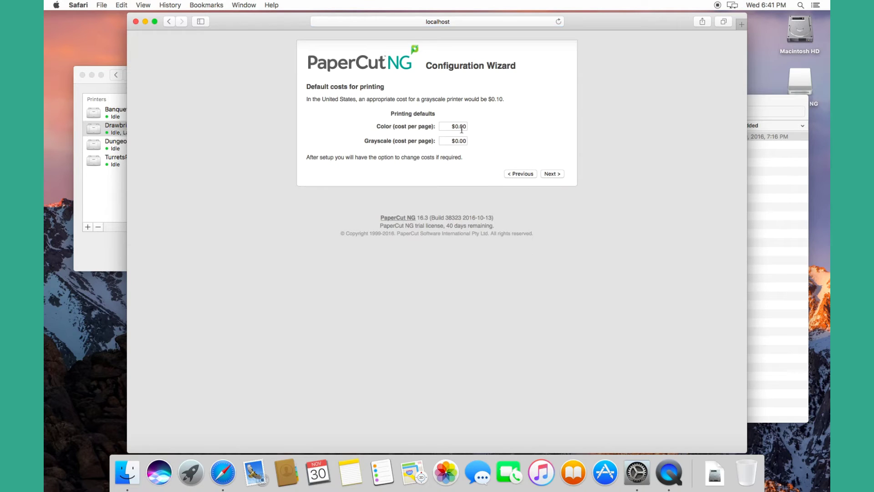
{"action": "left_click", "coordinate": [461, 127]}
{"action": "double_click", "coordinate": [460, 127]}
{"action": "type", "text": "0.20"}
{"action": "key", "text": "Tab"}
{"action": "type", "text": "0.05"}
{"action": "left_click", "coordinate": [552, 173]}
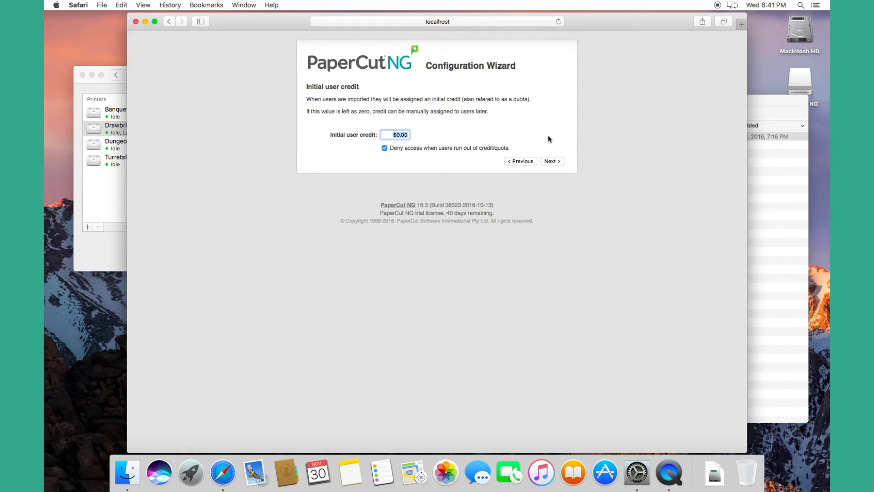
{"action": "type", "text": "20.00"}
Keep Mac Standard (Local NetInfo, PAM, etc.) as the user source, choose 'Import all users', and continue
{"action": "left_click", "coordinate": [556, 161]}
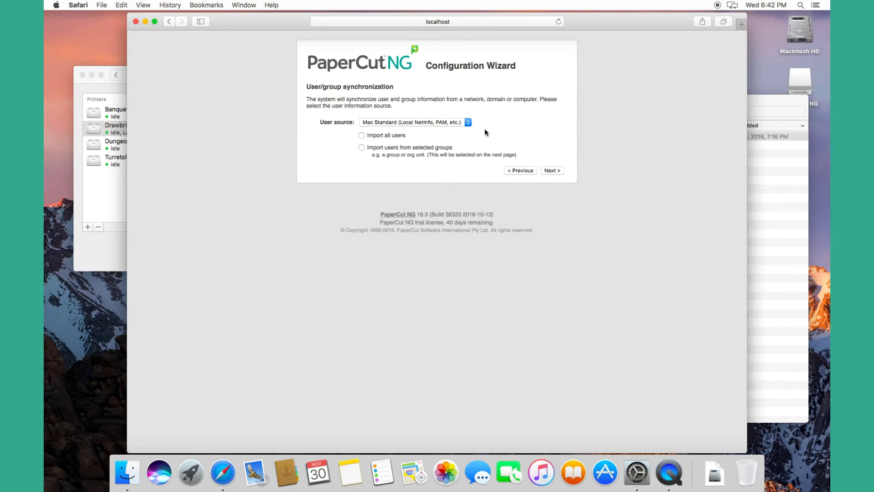
{"action": "left_click", "coordinate": [436, 122]}
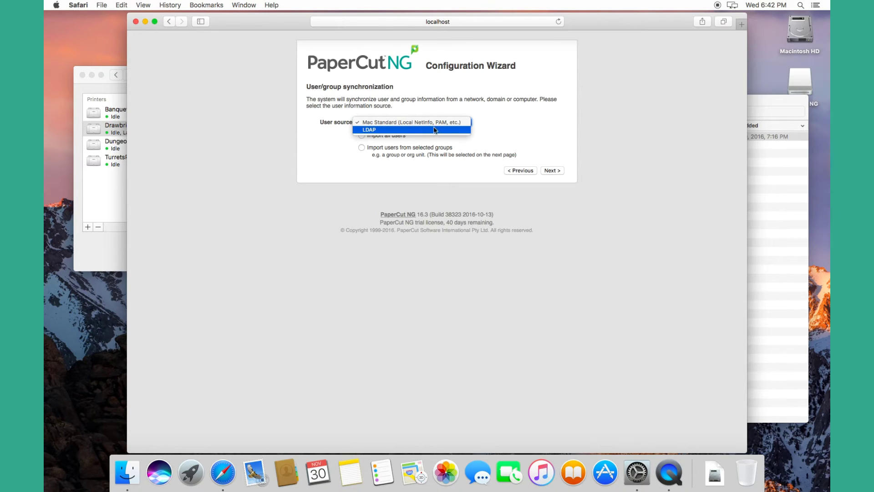
{"action": "left_click", "coordinate": [541, 126]}
{"action": "left_click", "coordinate": [370, 135]}
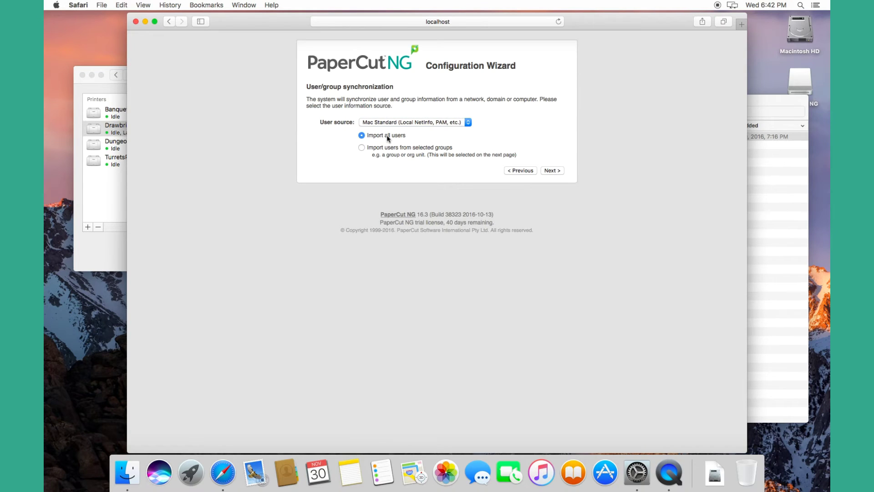
{"action": "left_click", "coordinate": [554, 172]}
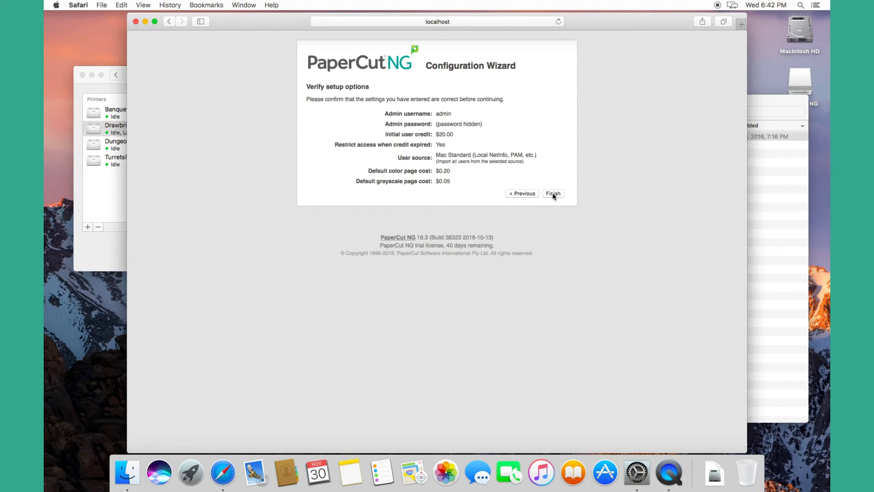
Finish the wizard and close the import report once all 15 users are imported
{"action": "left_click", "coordinate": [553, 193]}
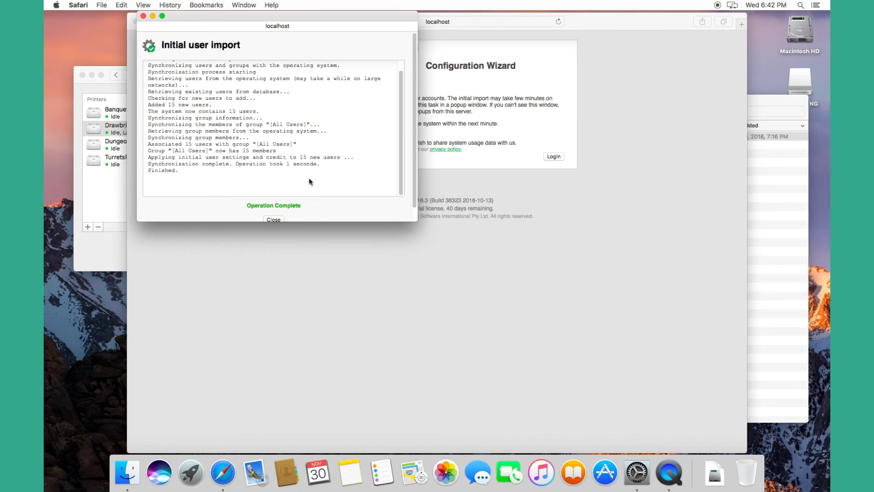
{"action": "scroll", "coordinate": [323, 210], "scroll_direction": "down", "scroll_amount": 1}
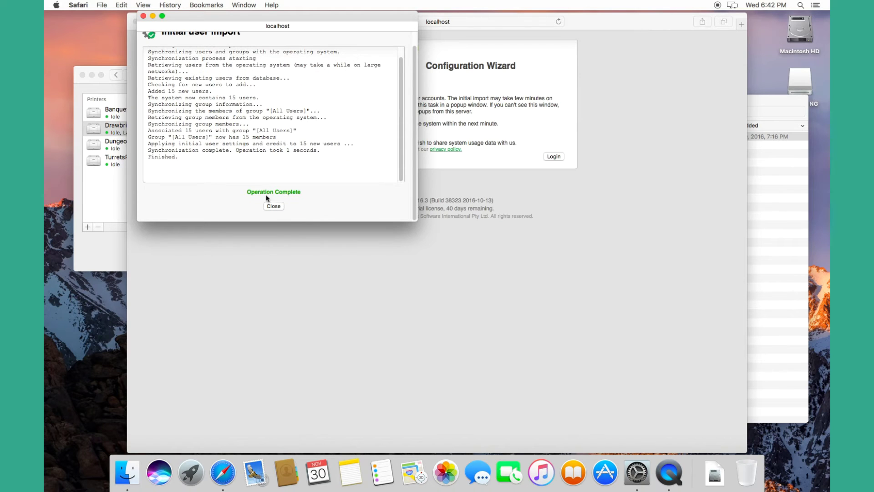
{"action": "left_click", "coordinate": [274, 207]}
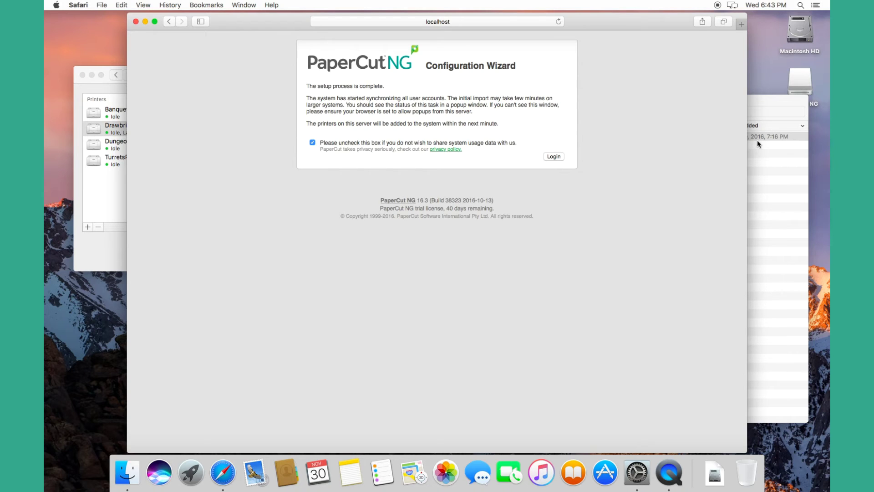
Log in as admin, view the Printer List with only the template printer, and bring up Printers & Scanners
{"action": "left_click", "coordinate": [554, 157]}
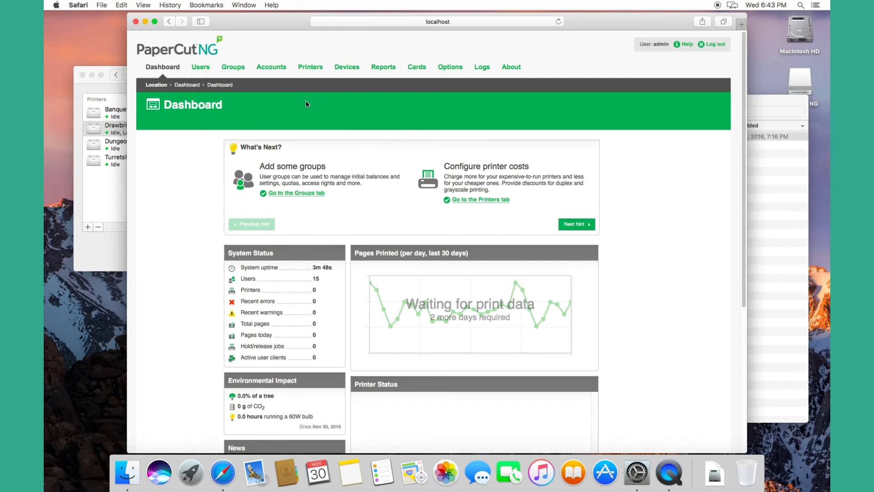
{"action": "left_click", "coordinate": [310, 69]}
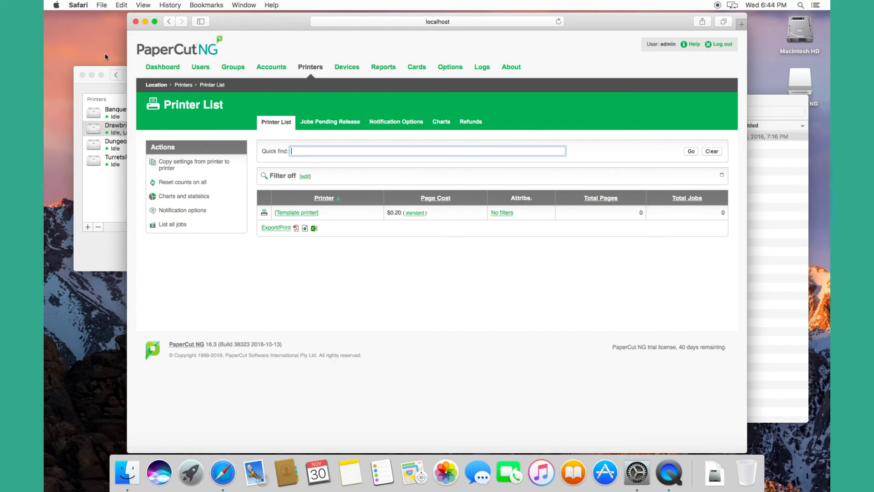
{"action": "left_click", "coordinate": [109, 91]}
Browse Finder to Applications > PaperCut NG and select Control Printer Monitoring.command
{"action": "left_click_drag", "start_coordinate": [192, 81], "coordinate": [172, 108]}
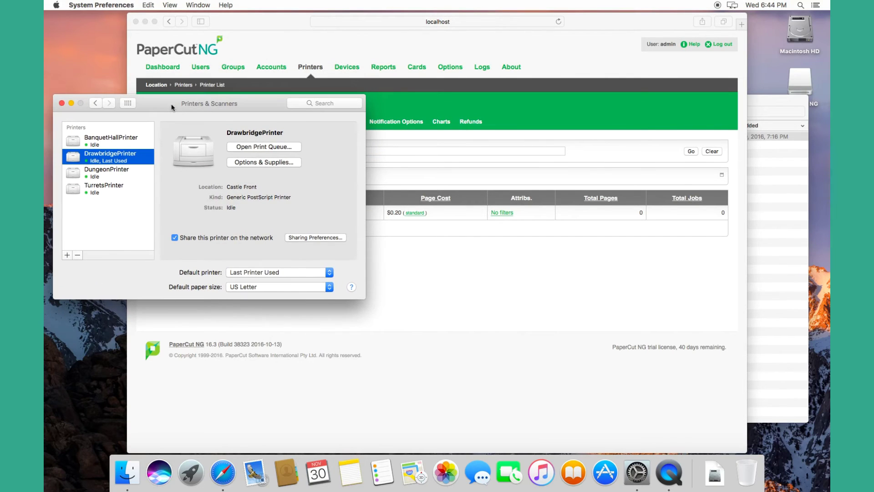
{"action": "left_click", "coordinate": [774, 102]}
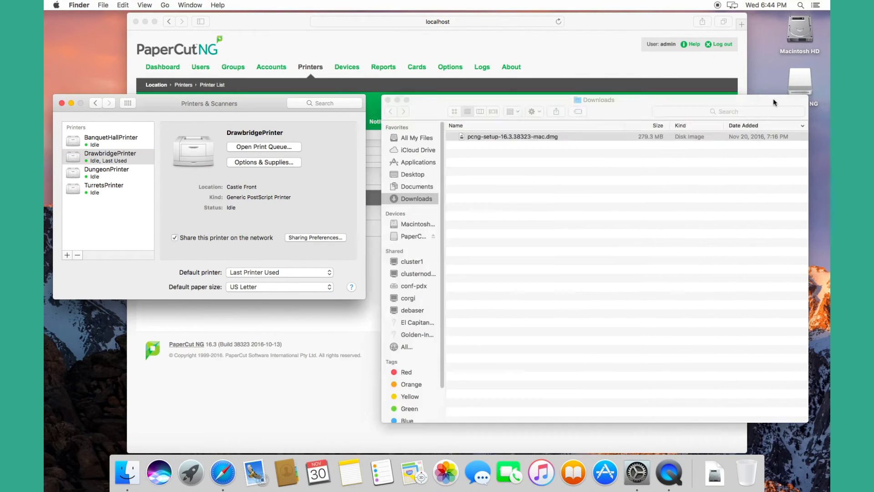
{"action": "left_click", "coordinate": [406, 163]}
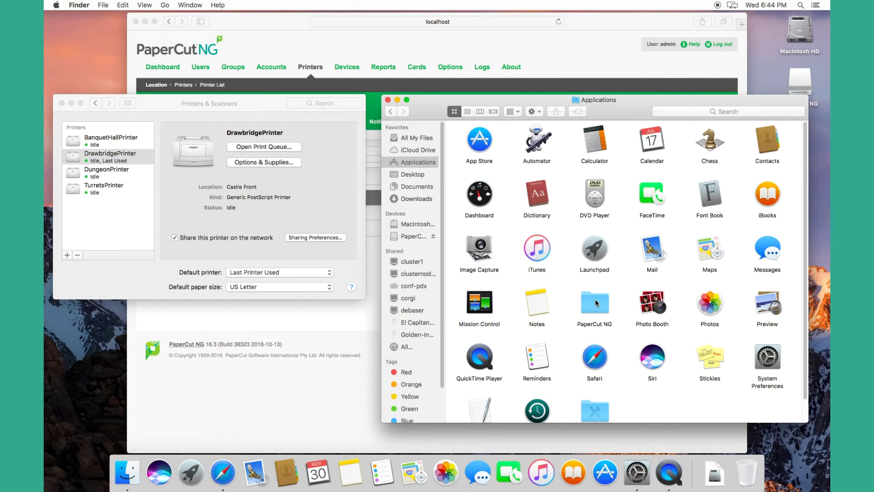
{"action": "double_click", "coordinate": [595, 303]}
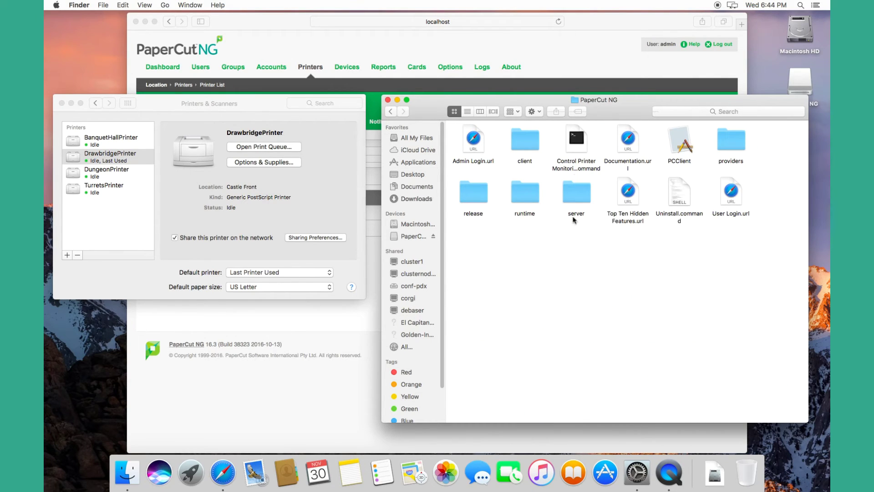
{"action": "left_click", "coordinate": [578, 141]}
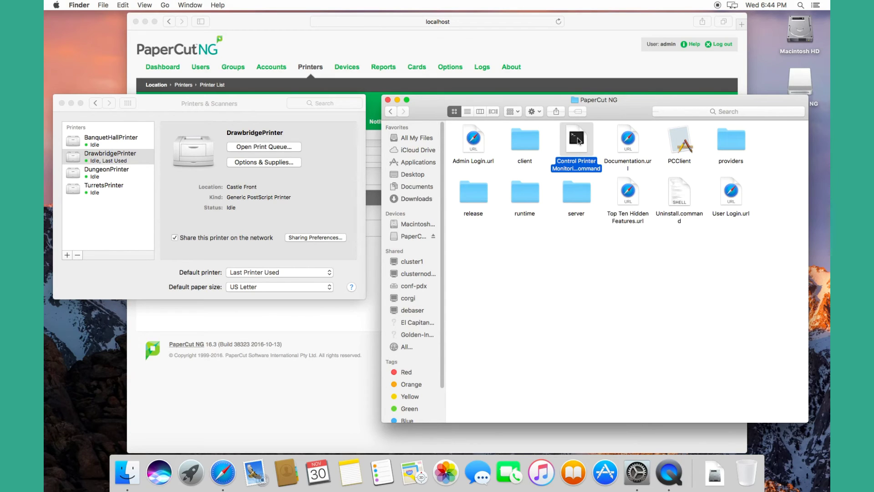
Run Control Printer Monitoring.command, enter the admin password, and answer y to relax the CUPS sandbox
{"action": "double_click", "coordinate": [577, 139]}
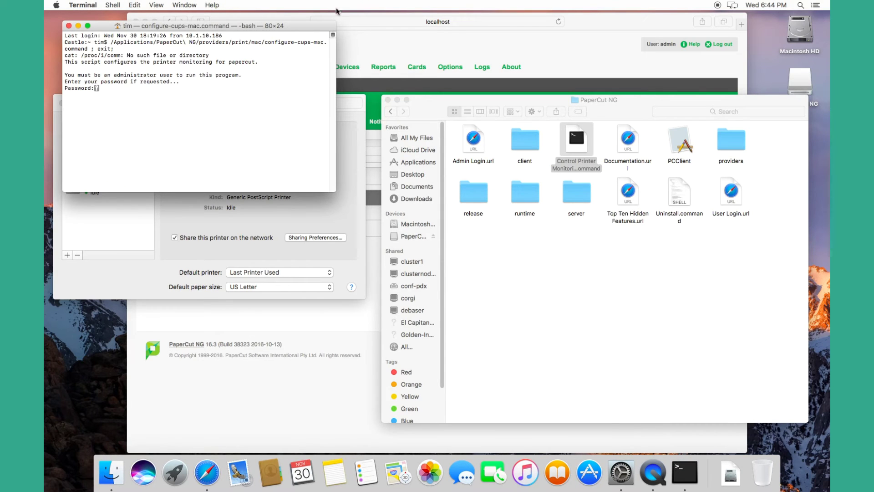
{"action": "left_click_drag", "start_coordinate": [313, 25], "coordinate": [484, 115]}
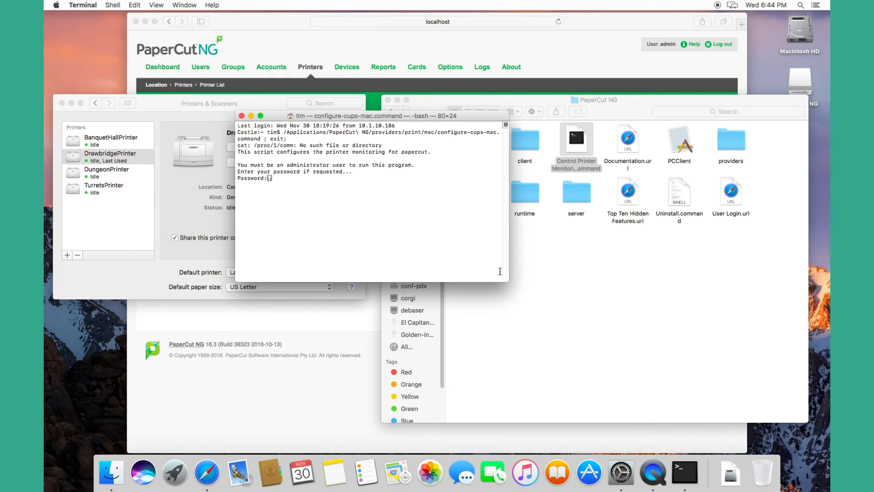
{"action": "left_click_drag", "start_coordinate": [503, 276], "coordinate": [680, 431]}
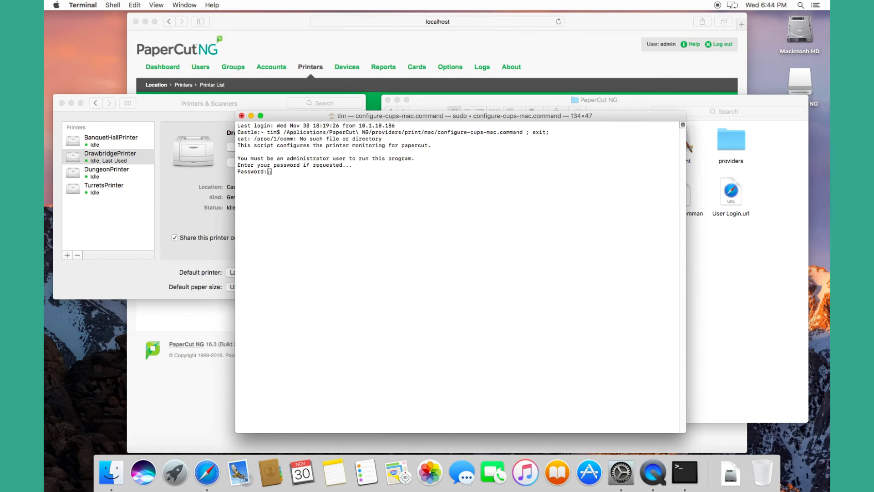
{"action": "key", "text": "Return"}
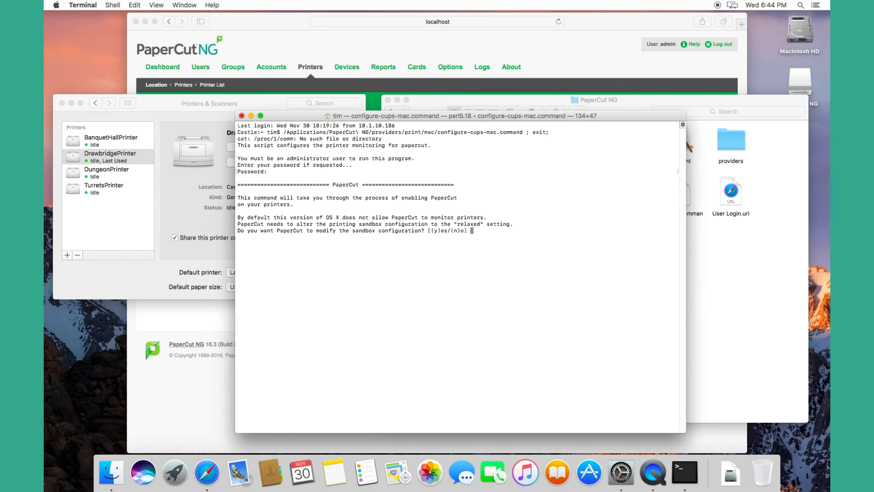
{"action": "type", "text": "y"}
{"action": "key", "text": "Return"}
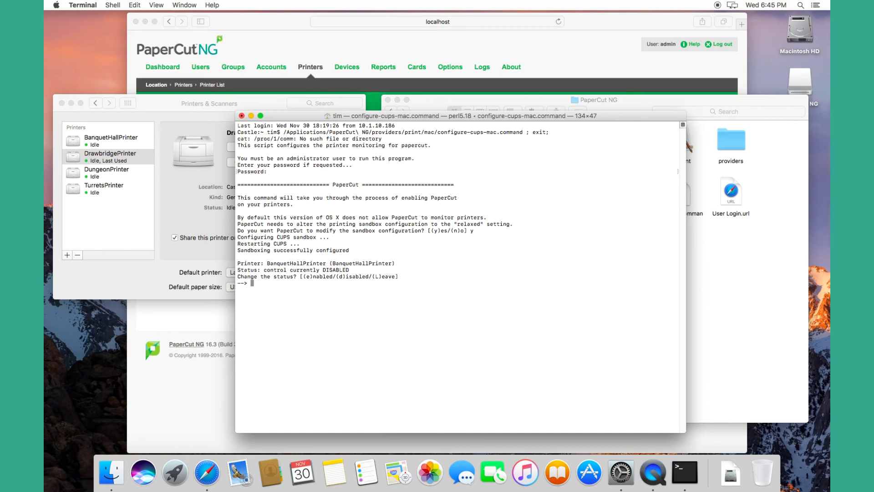
Answer 'e' to enable monitoring on BanquetHallPrinter, DrawbridgePrinter, DungeonPrinter and TurretsPrinter
{"action": "type", "text": "e"}
{"action": "key", "text": "Return"}
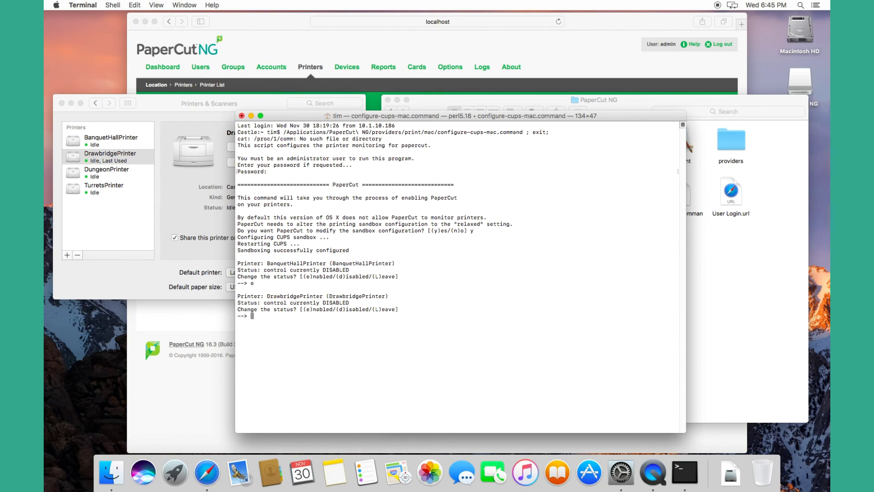
{"action": "type", "text": "e"}
{"action": "key", "text": "Return"}
{"action": "type", "text": "e"}
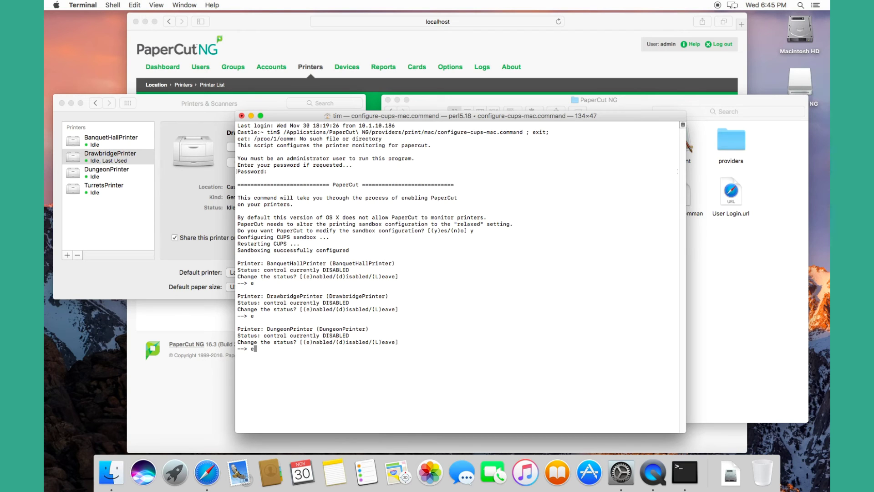
{"action": "key", "text": "Return"}
{"action": "type", "text": "e"}
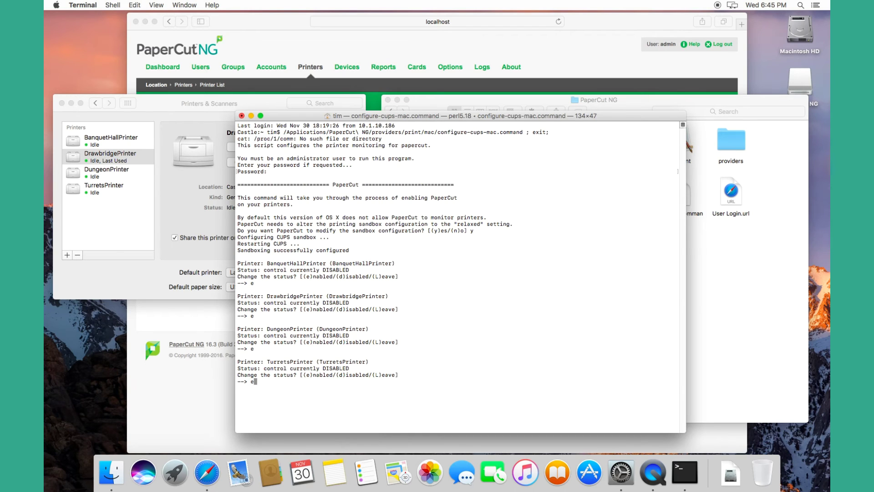
{"action": "key", "text": "Return"}
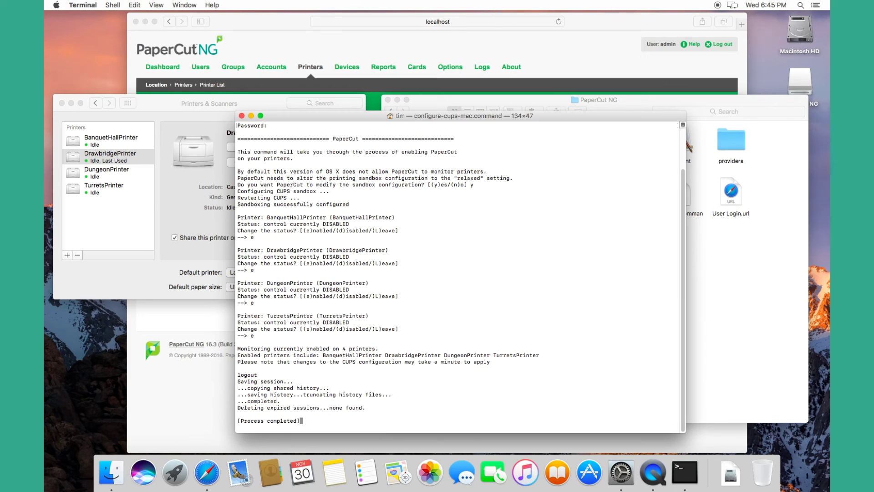
Return to the PaperCut admin page and reload the Printer List until TurretsPrinter and the other three printers appear
{"action": "left_click", "coordinate": [580, 53]}
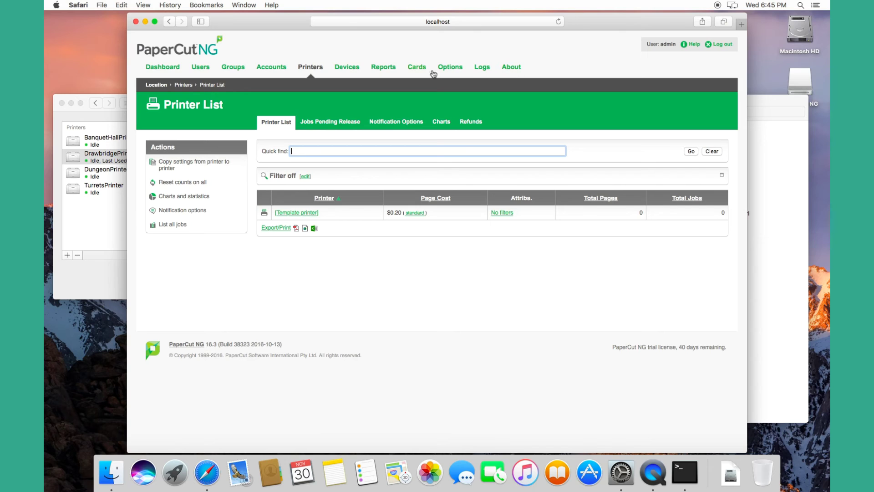
{"action": "left_click", "coordinate": [482, 68]}
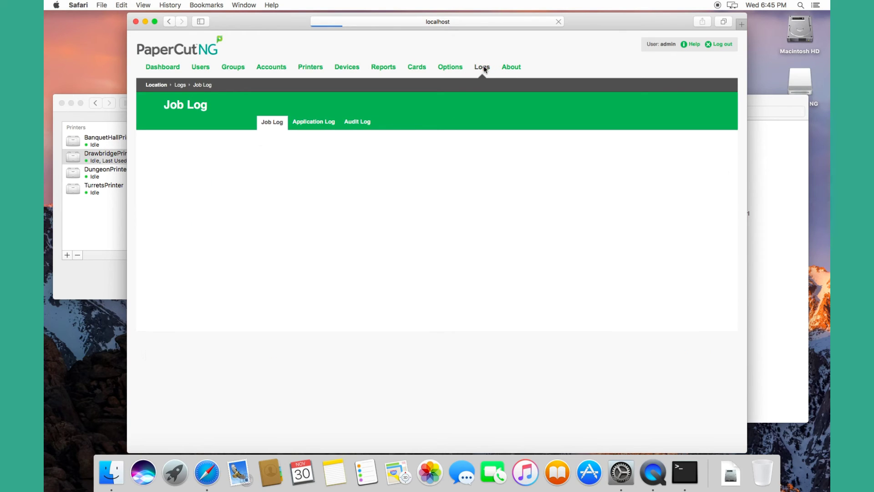
{"action": "left_click", "coordinate": [314, 69]}
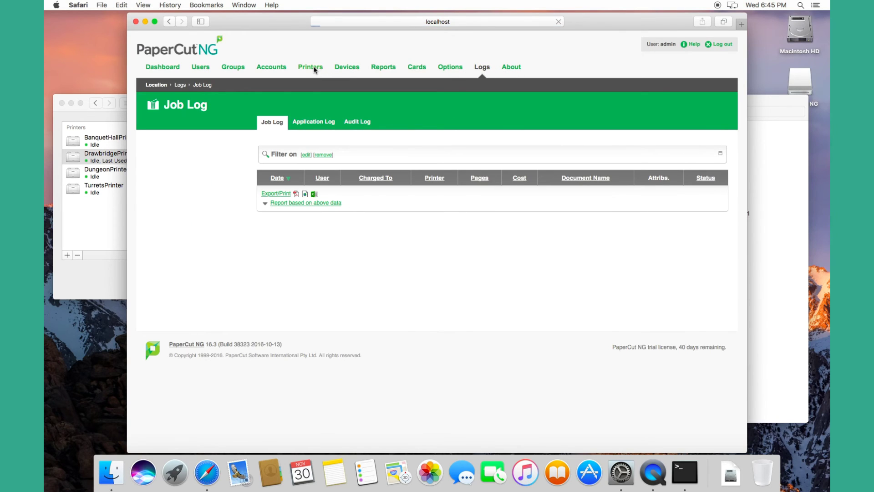
{"action": "left_click", "coordinate": [304, 71]}
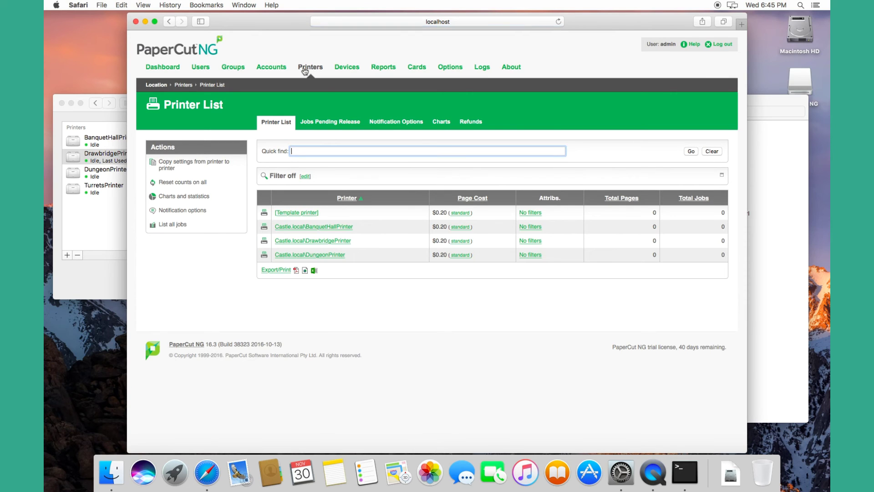
{"action": "left_click", "coordinate": [305, 71]}
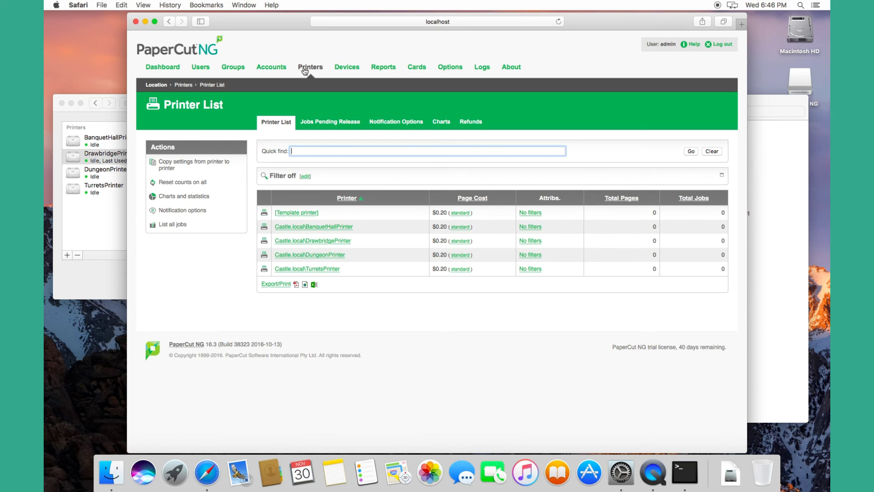
{"action": "left_click", "coordinate": [780, 197]}
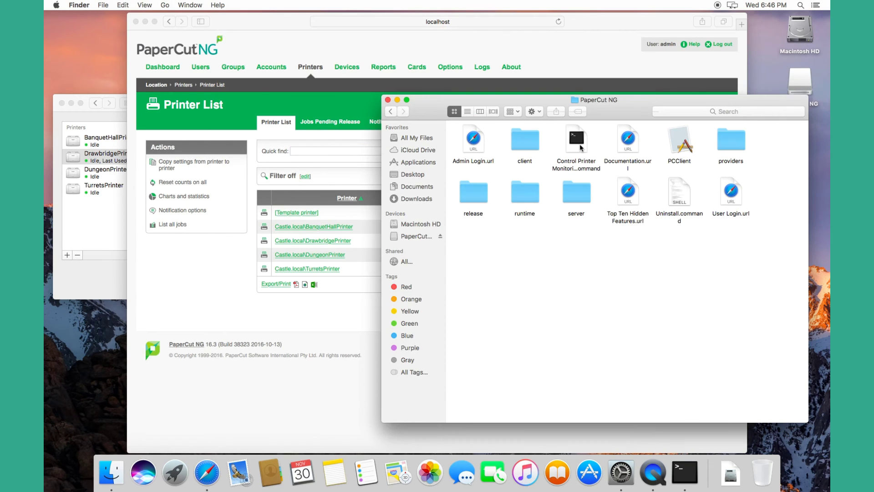
{"action": "left_click", "coordinate": [325, 320]}
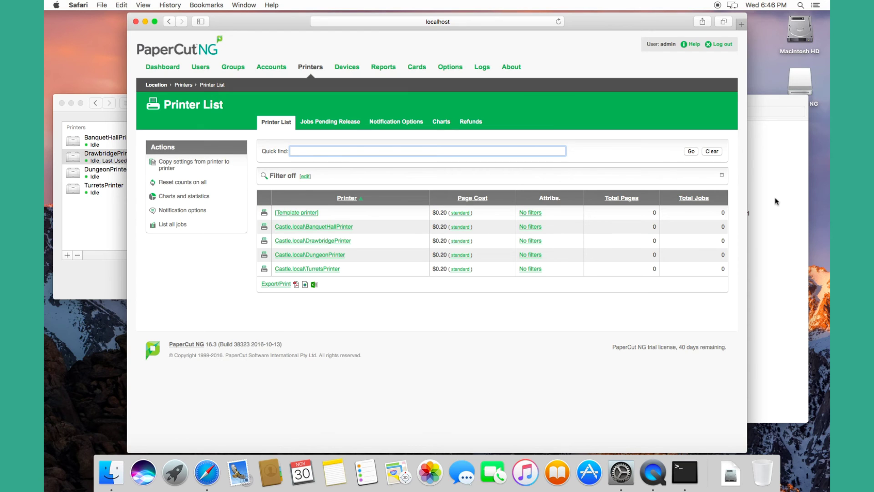
Print the Printer List page to DungeonPrinter using Cmd+P
{"action": "left_click", "coordinate": [536, 331]}
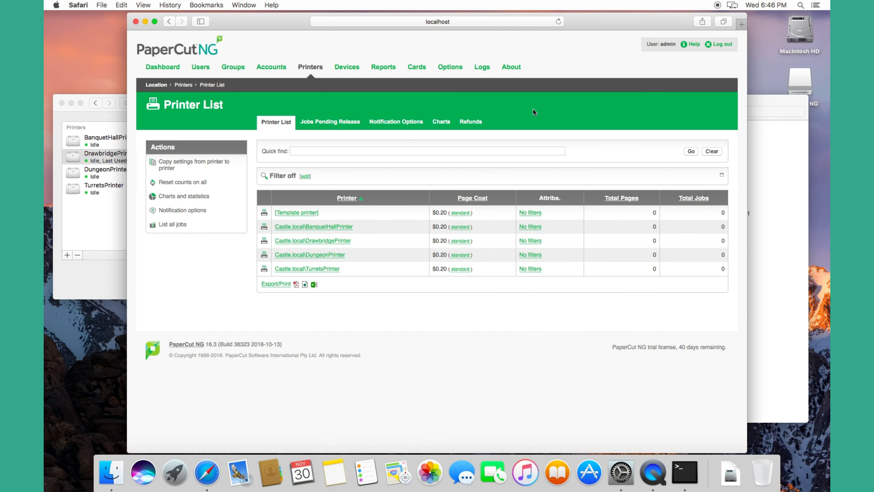
{"action": "key", "text": "super+p"}
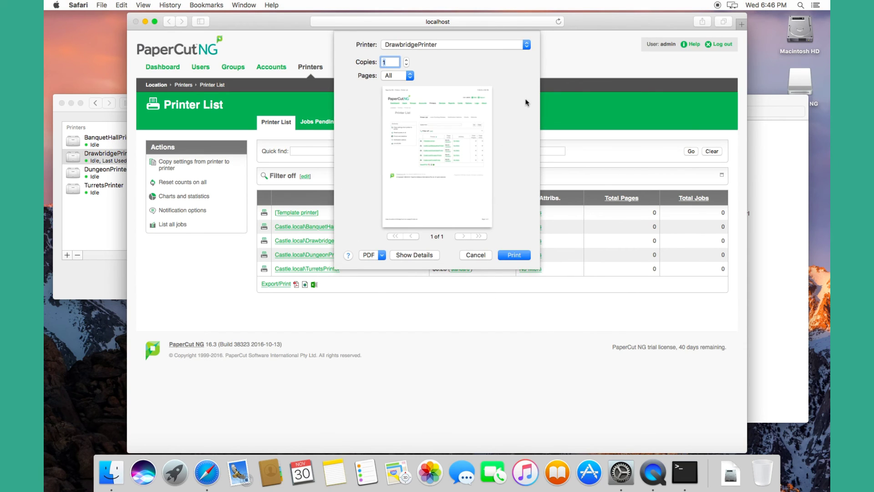
{"action": "left_click", "coordinate": [517, 47]}
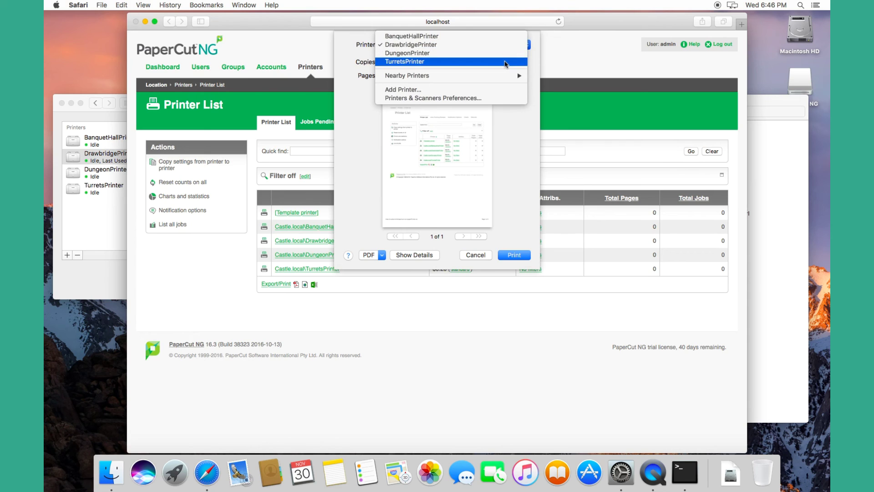
{"action": "left_click", "coordinate": [500, 53]}
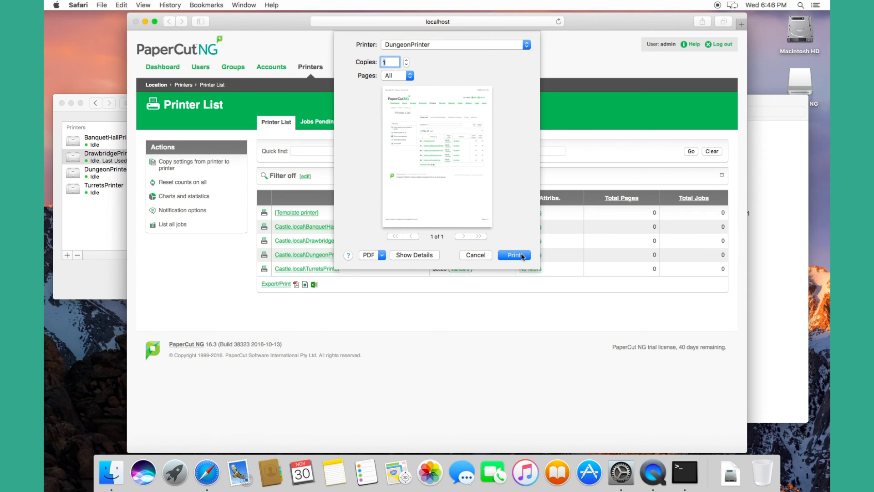
{"action": "left_click", "coordinate": [523, 257]}
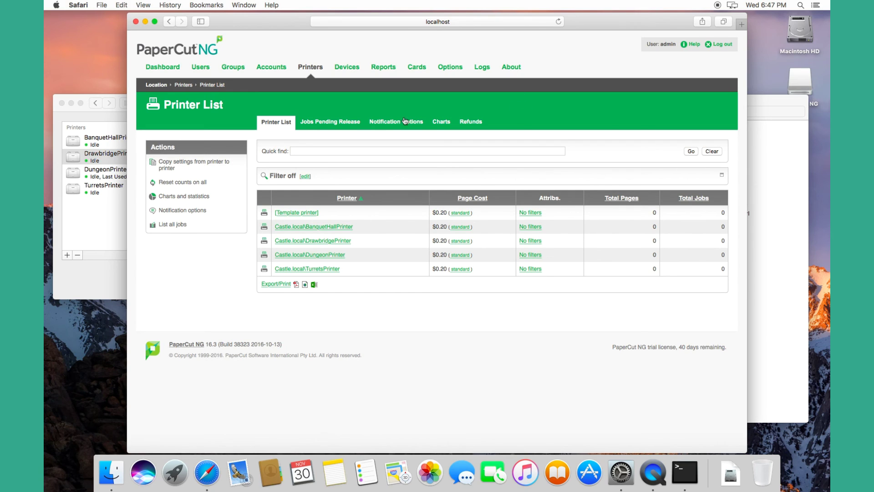
Reload the Printer List and check DungeonPrinter's Total Pages now reads 1
{"action": "left_click", "coordinate": [277, 122]}
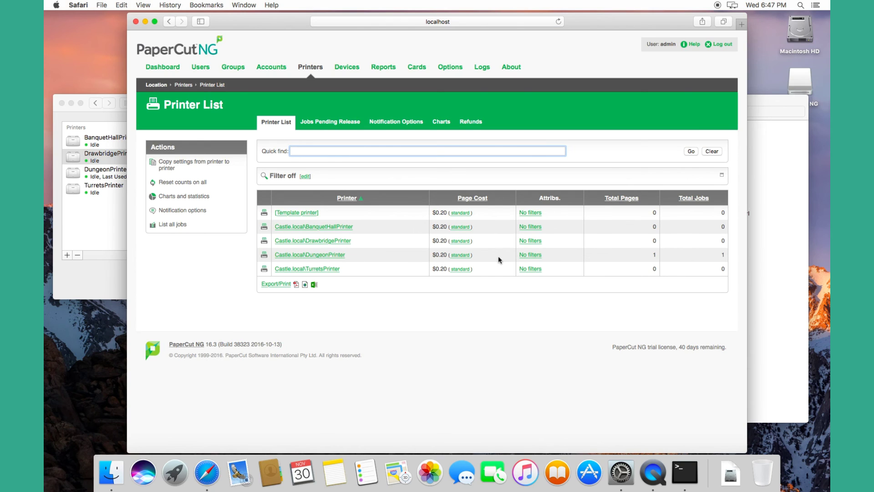
{"action": "left_click_drag", "start_coordinate": [658, 256], "coordinate": [649, 255]}
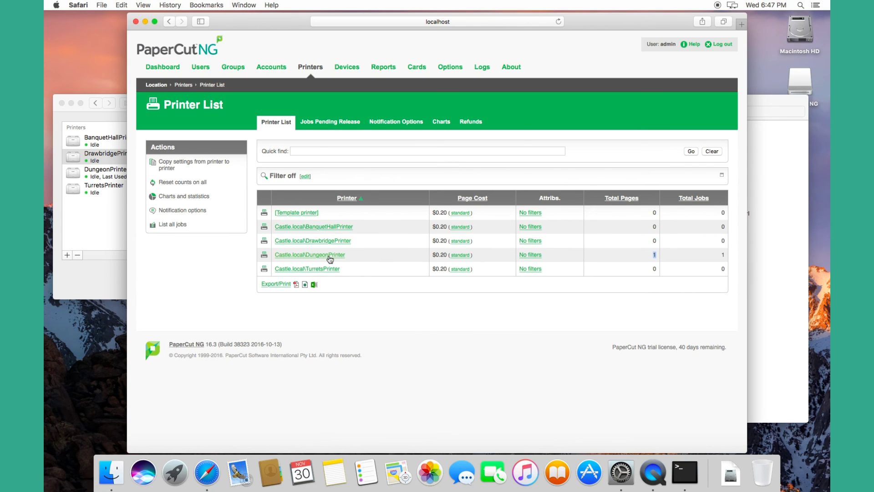
{"action": "left_click", "coordinate": [379, 323]}
View the Job Log entry for the 1-page DungeonPrinter job and its $0.20 cost
{"action": "left_click", "coordinate": [480, 69]}
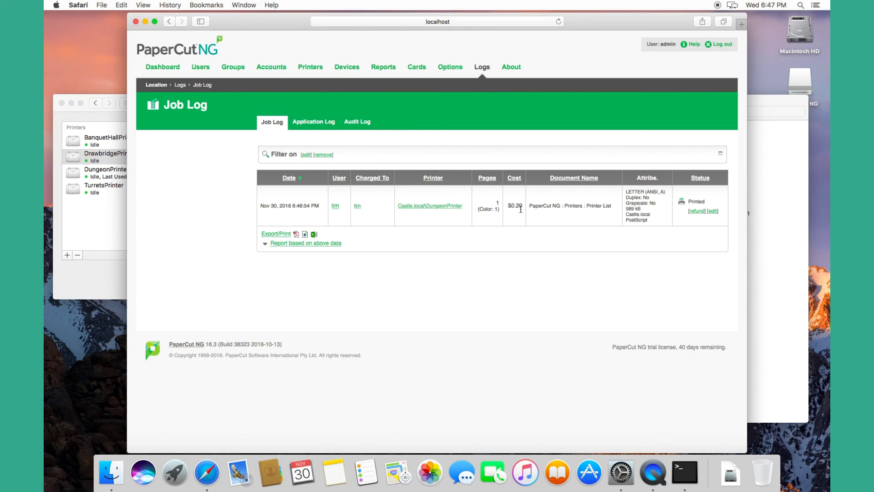
{"action": "left_click_drag", "start_coordinate": [521, 208], "coordinate": [511, 208]}
{"action": "left_click", "coordinate": [516, 217]}
Load papercut.com in a new browser tab
{"action": "left_click", "coordinate": [479, 24]}
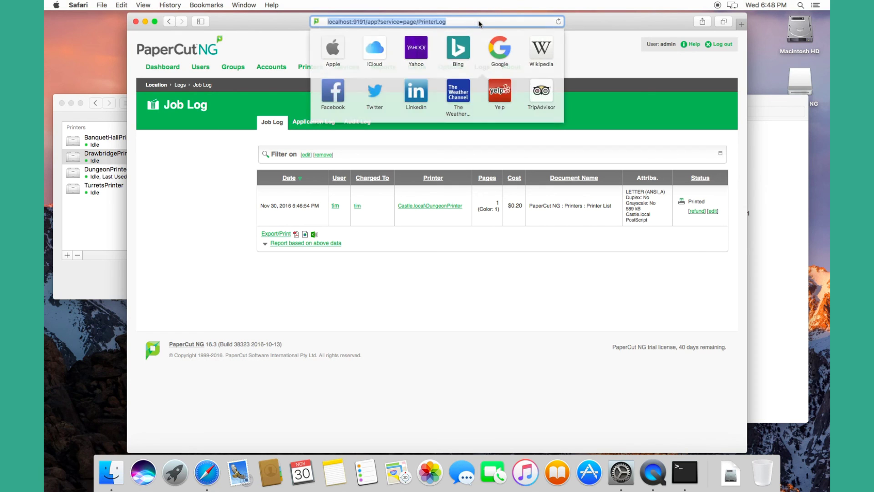
{"action": "left_click", "coordinate": [741, 27]}
{"action": "left_click", "coordinate": [742, 27]}
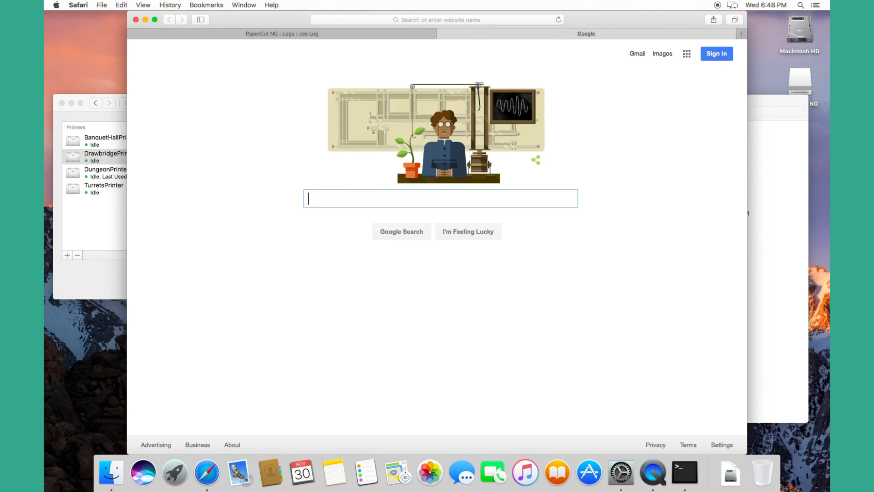
{"action": "type", "text": "pap"}
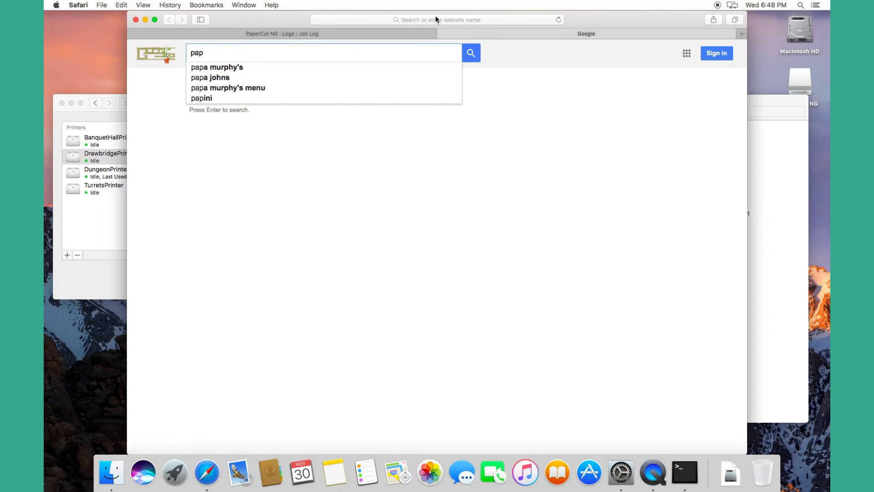
{"action": "left_click", "coordinate": [435, 19]}
{"action": "type", "text": "papercut.com"}
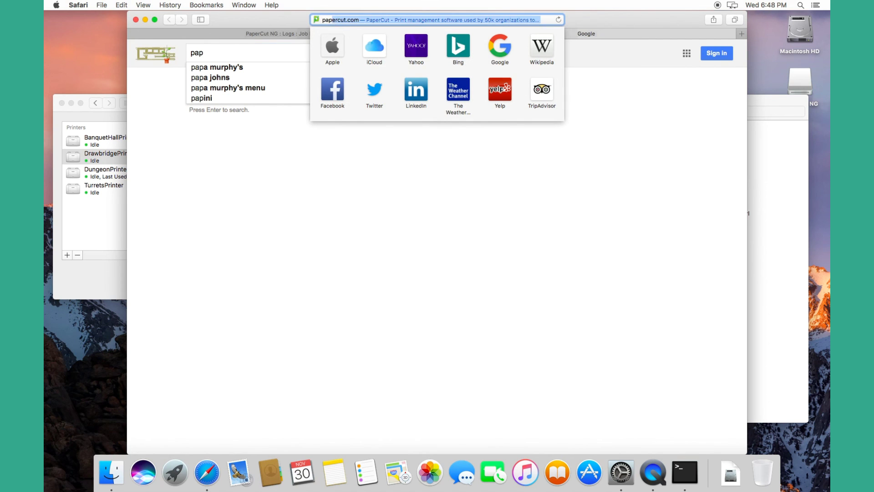
{"action": "key", "text": "Return"}
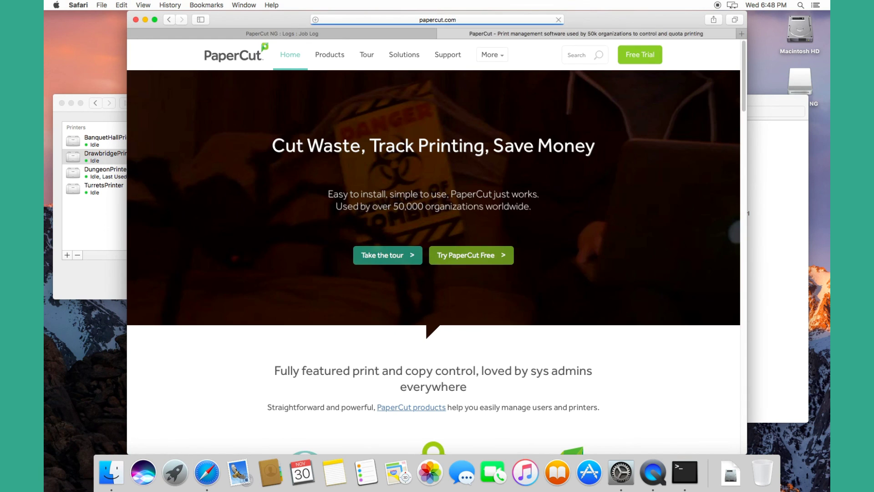
Search the PaperCut site for 'secondary server'
{"action": "mouse_move", "coordinate": [352, 59]}
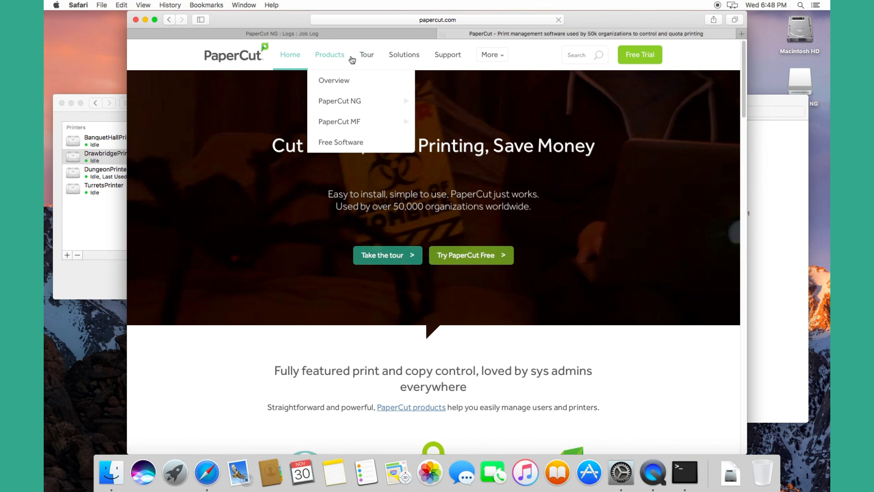
{"action": "left_click", "coordinate": [577, 55]}
{"action": "type", "text": "secondary server"}
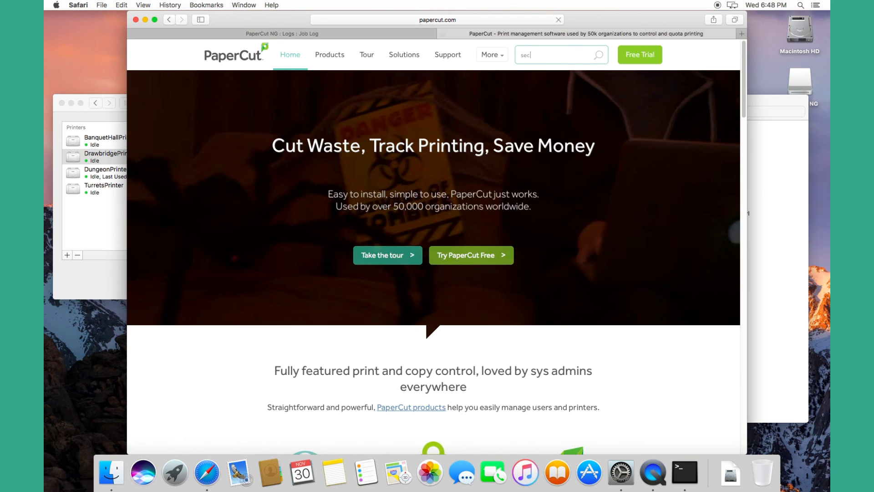
{"action": "key", "text": "Return"}
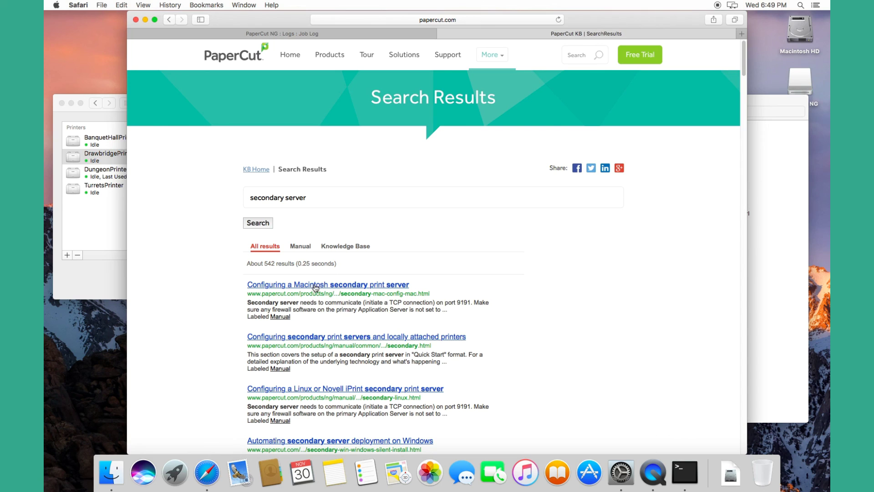
Run a new site search for 'iOS printing'
{"action": "left_click", "coordinate": [570, 56]}
{"action": "type", "text": "iOS printing"}
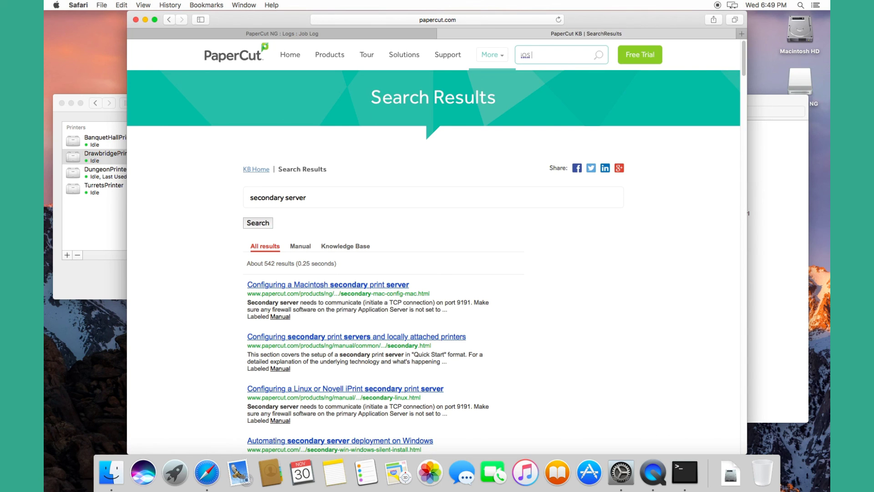
{"action": "key", "text": "Return"}
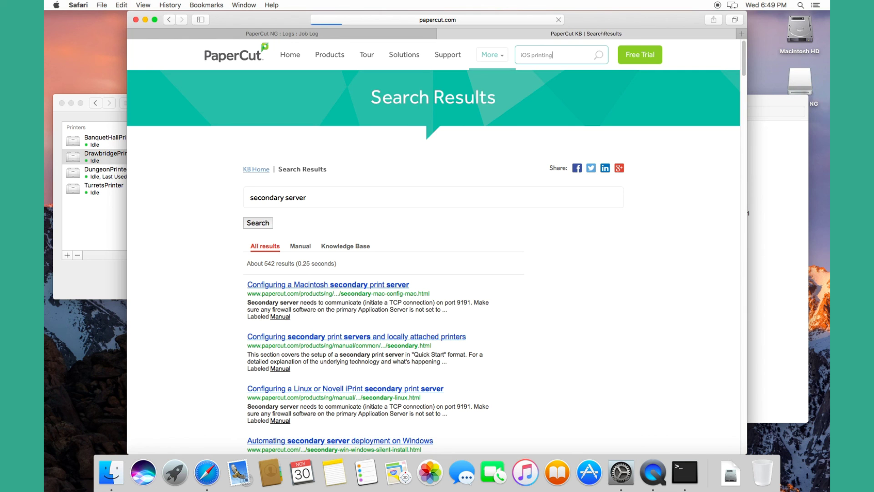